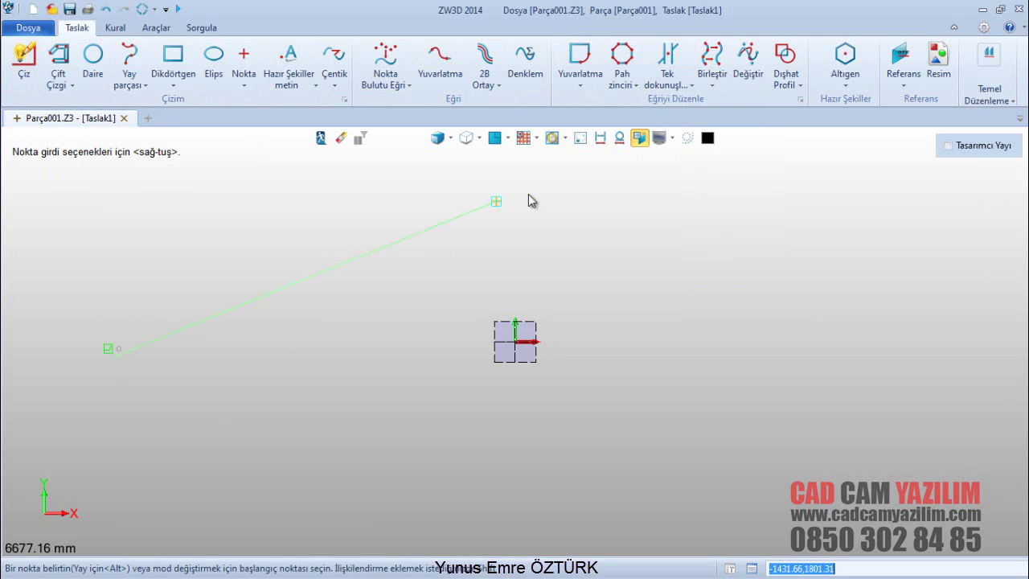
Sketch a continuous ten-segment zigzag line that crosses itself several times around the origin
{"action": "left_click", "coordinate": [528, 194]}
{"action": "left_click", "coordinate": [788, 392]}
{"action": "left_click", "coordinate": [196, 243]}
{"action": "left_click", "coordinate": [243, 459]}
{"action": "key", "text": "Escape"}
{"action": "left_click", "coordinate": [766, 259]}
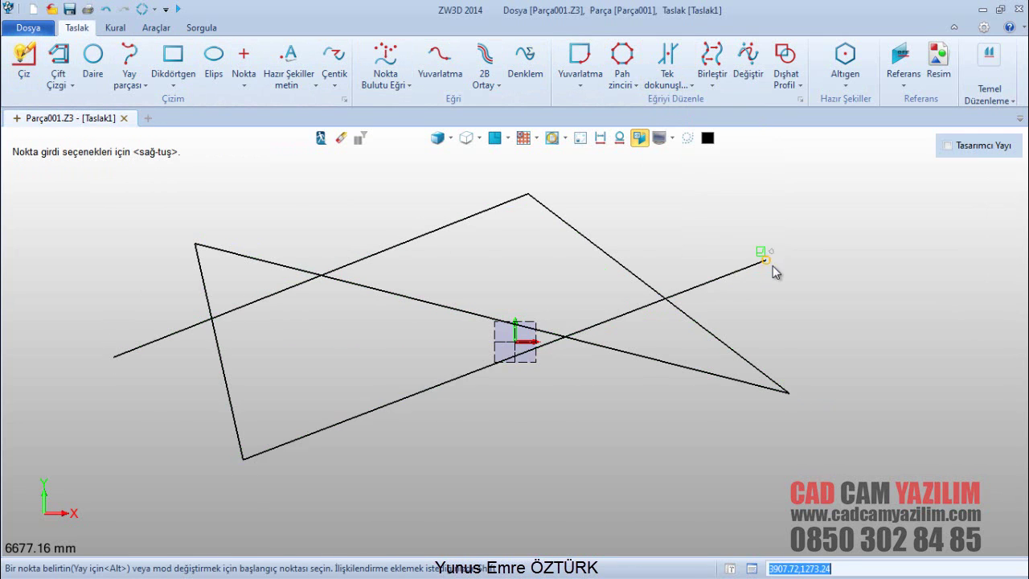
{"action": "scroll", "coordinate": [769, 263], "scroll_direction": "down", "scroll_amount": 3}
{"action": "middle_click_drag", "start_coordinate": [713, 231], "coordinate": [690, 208]}
{"action": "left_click", "coordinate": [724, 405]}
{"action": "left_click", "coordinate": [320, 410]}
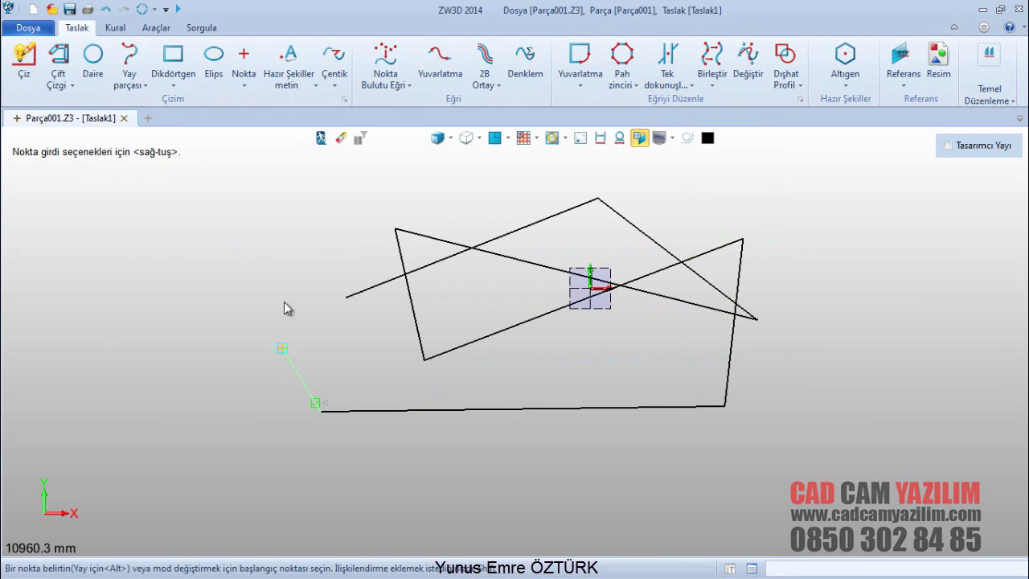
{"action": "left_click", "coordinate": [284, 249]}
{"action": "left_click", "coordinate": [366, 291]}
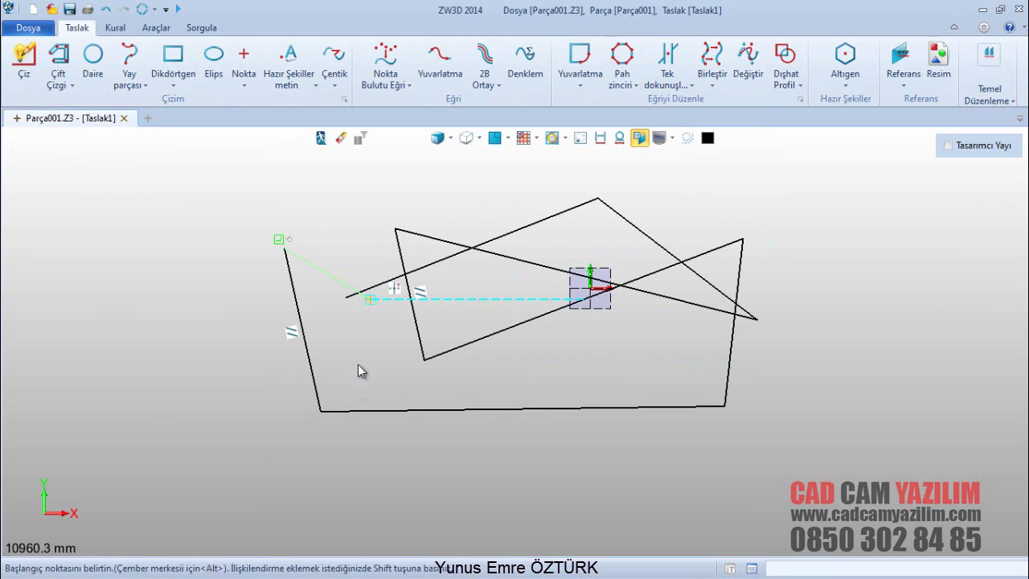
{"action": "left_click", "coordinate": [353, 460]}
{"action": "key", "text": "Escape"}
Using Tek dokunuşla kes, trim the short overhangs at the far-left crossing and remove the near-vertical line below it
{"action": "left_click", "coordinate": [662, 84]}
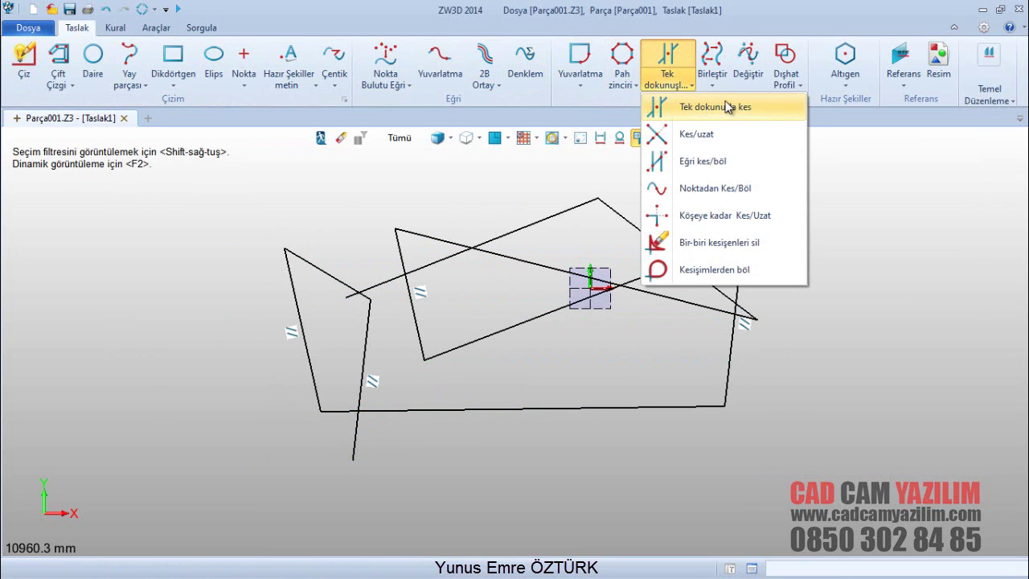
{"action": "left_click", "coordinate": [716, 107]}
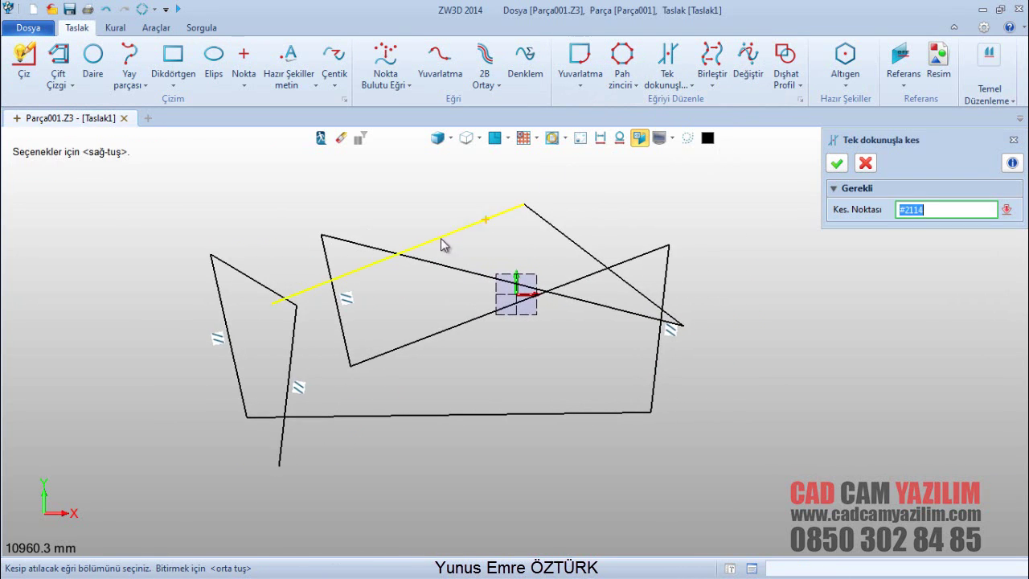
{"action": "scroll", "coordinate": [257, 303], "scroll_direction": "up", "scroll_amount": 4}
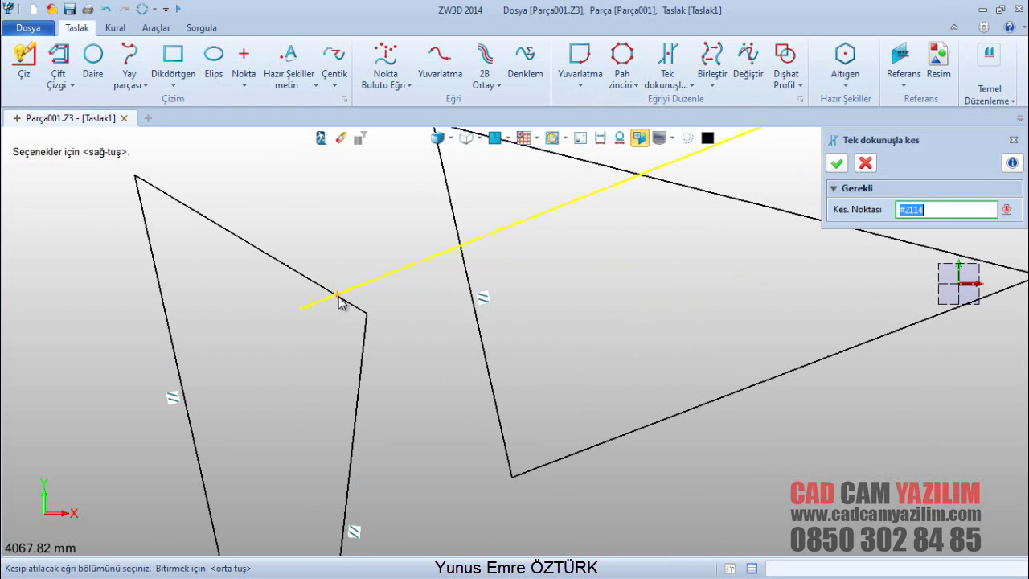
{"action": "left_click", "coordinate": [296, 315]}
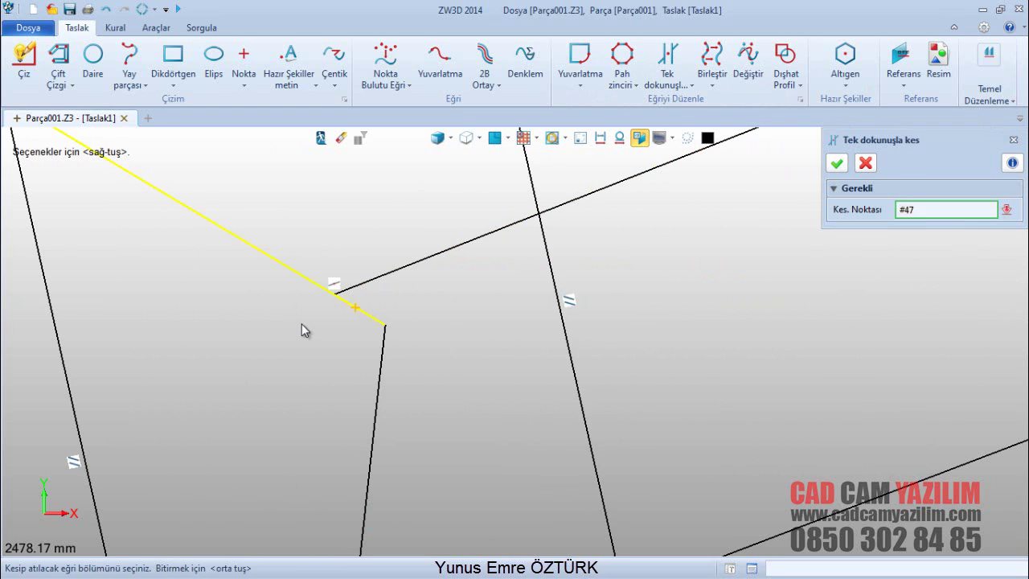
{"action": "left_click", "coordinate": [371, 315]}
{"action": "scroll", "coordinate": [389, 317], "scroll_direction": "down", "scroll_amount": 5}
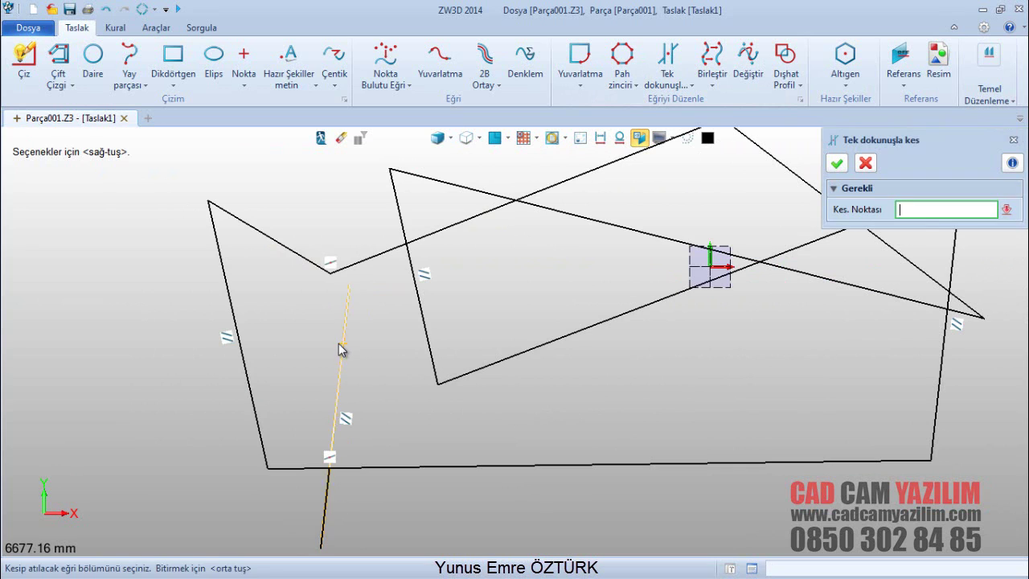
{"action": "left_click", "coordinate": [327, 483]}
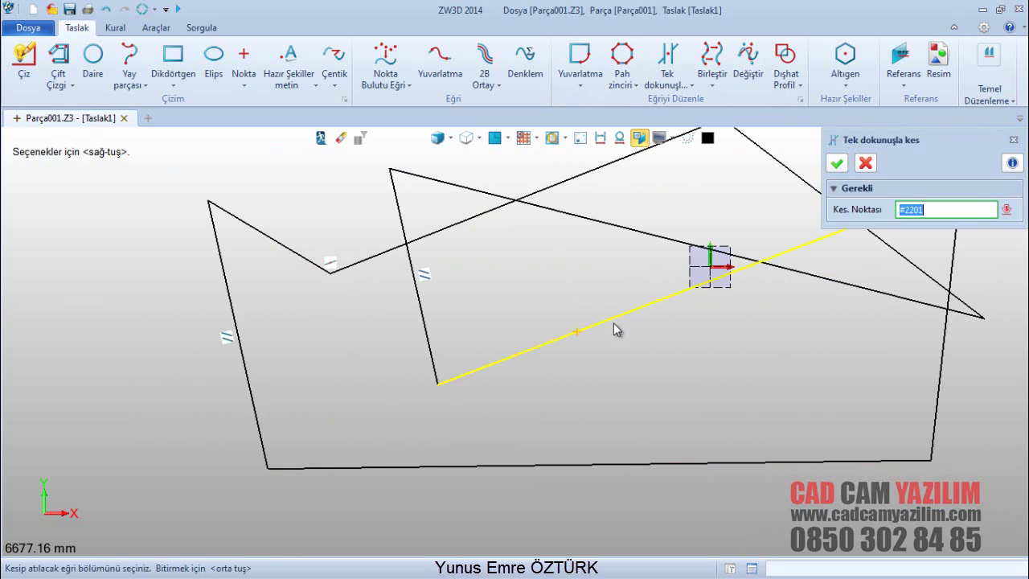
Trim out the section of the upper rising line between the inner left line and the long falling diagonal
{"action": "scroll", "coordinate": [619, 323], "scroll_direction": "down", "scroll_amount": 3}
{"action": "scroll", "coordinate": [712, 306], "scroll_direction": "up", "scroll_amount": 3}
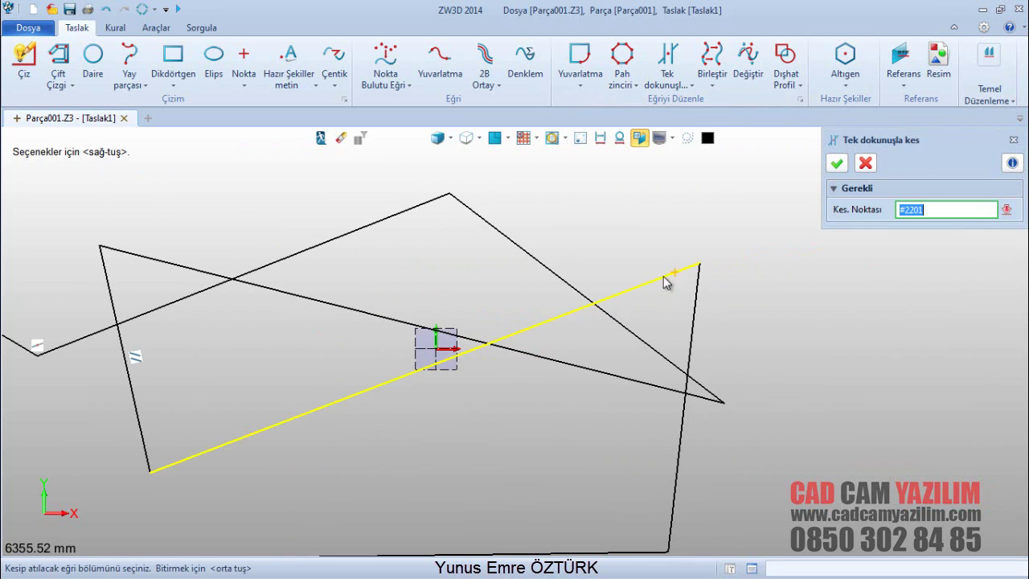
{"action": "left_click", "coordinate": [180, 298]}
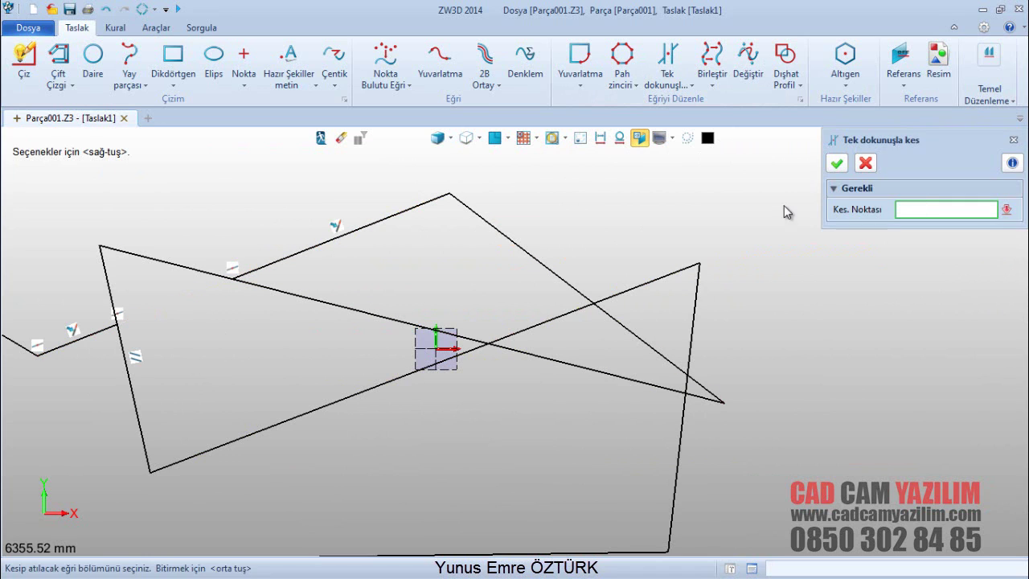
{"action": "left_click", "coordinate": [838, 164]}
Using Kes/uzat with Doğrusal extension, bring the upper rising segment back to the inner left line
{"action": "left_click", "coordinate": [681, 83]}
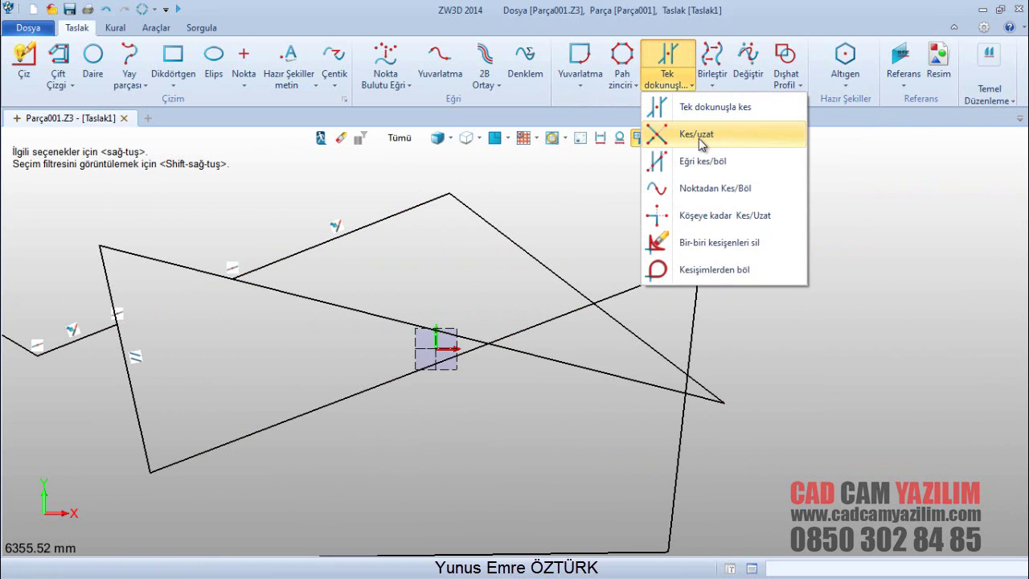
{"action": "left_click", "coordinate": [698, 138]}
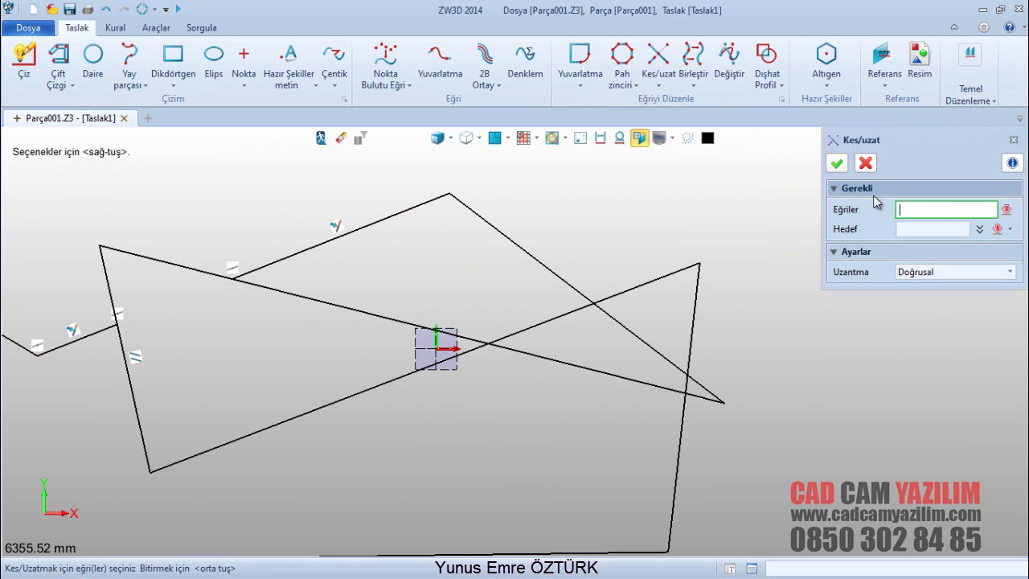
{"action": "left_click", "coordinate": [358, 229]}
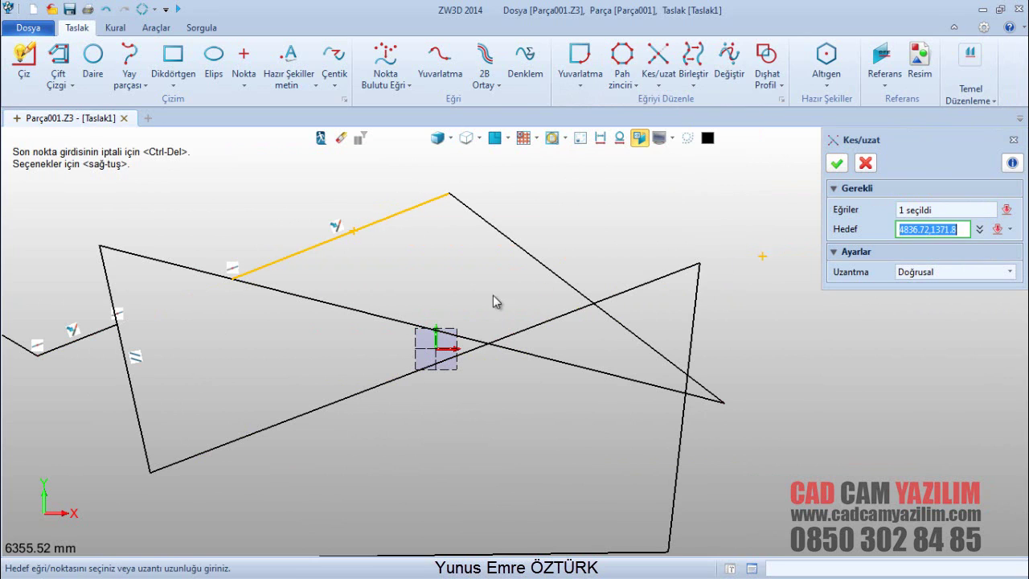
{"action": "left_click", "coordinate": [136, 407]}
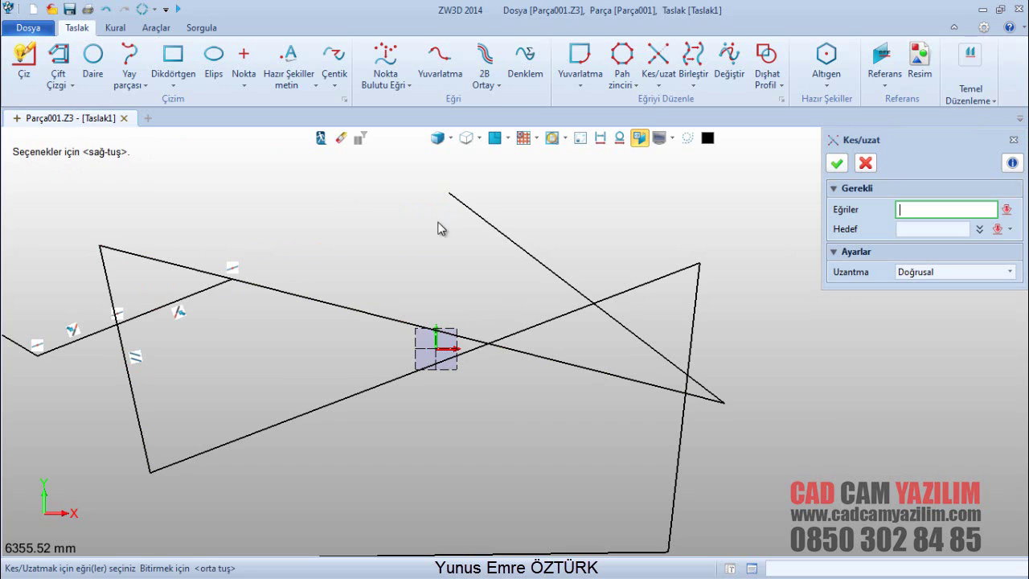
{"action": "left_click", "coordinate": [203, 290]}
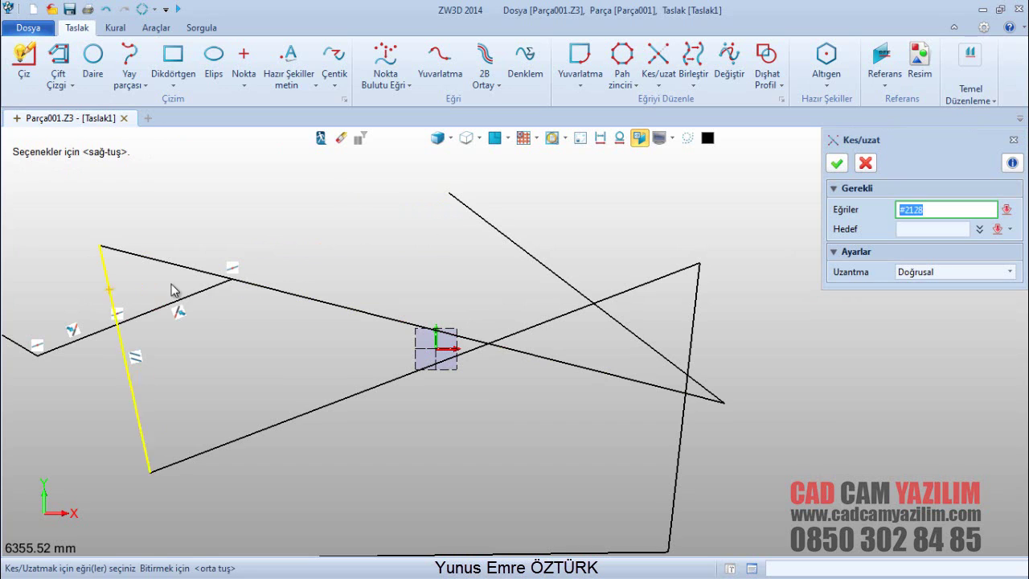
{"action": "left_click", "coordinate": [230, 276]}
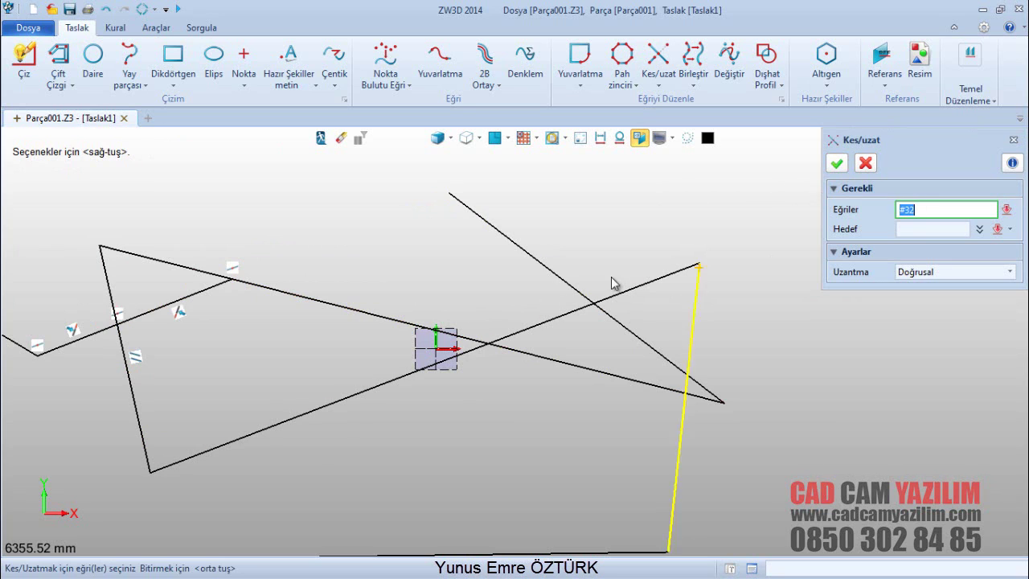
Extend the inner left line down to the bottom line of the sketch
{"action": "scroll", "coordinate": [490, 285], "scroll_direction": "down", "scroll_amount": 2}
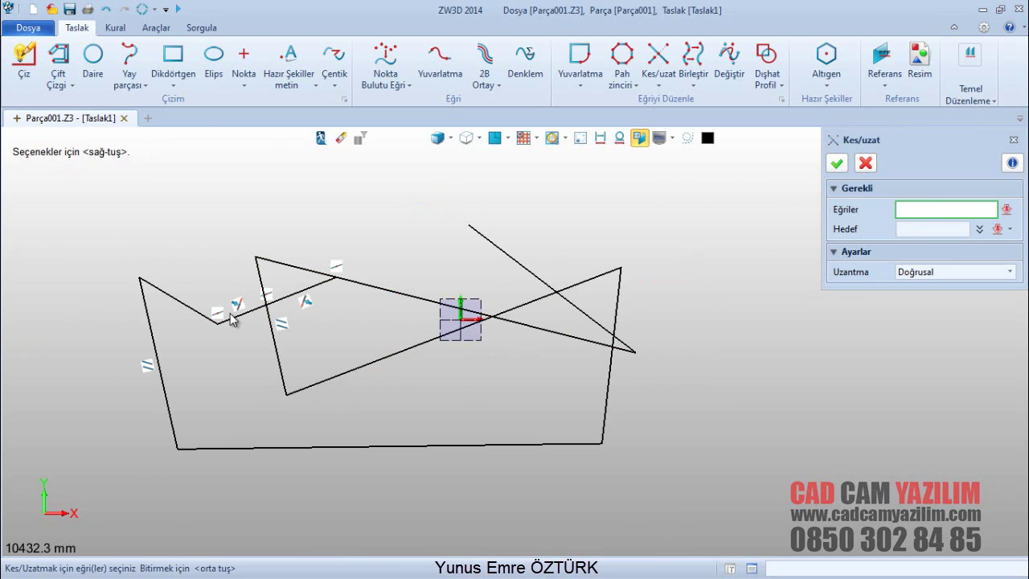
{"action": "left_click", "coordinate": [276, 359]}
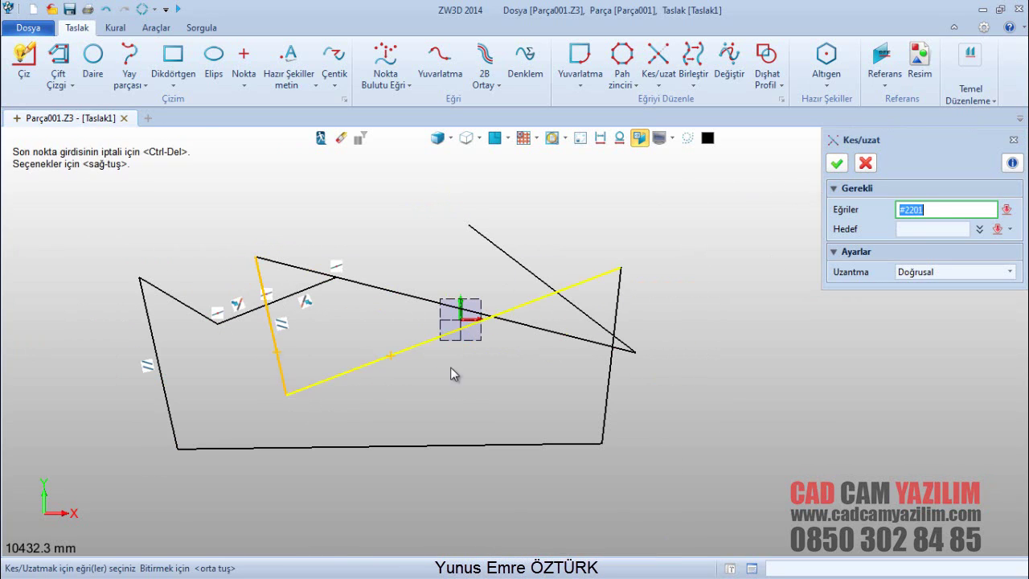
{"action": "middle_click", "coordinate": [473, 425]}
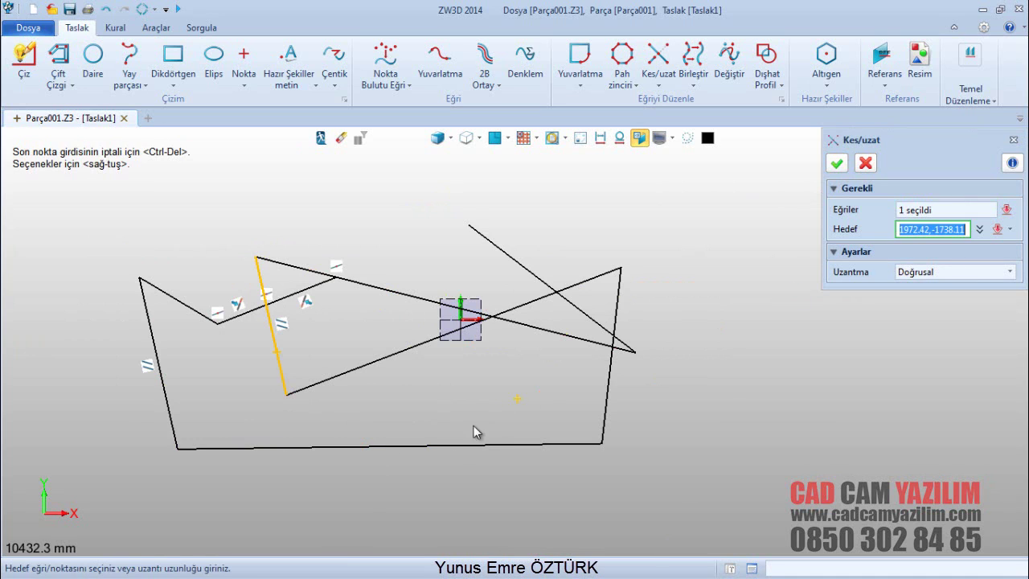
{"action": "left_click", "coordinate": [425, 446]}
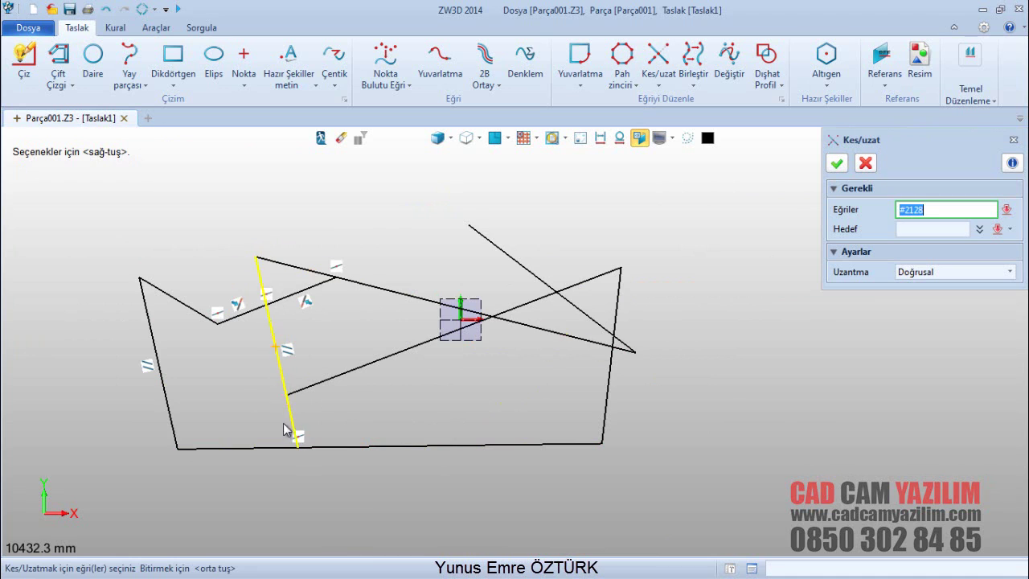
{"action": "left_click", "coordinate": [839, 165]}
Using Eğri kes/böl with both long diagonals as boundaries and Kes set to Sil, delete the rising diagonal's part beyond their crossing
{"action": "left_click", "coordinate": [659, 79]}
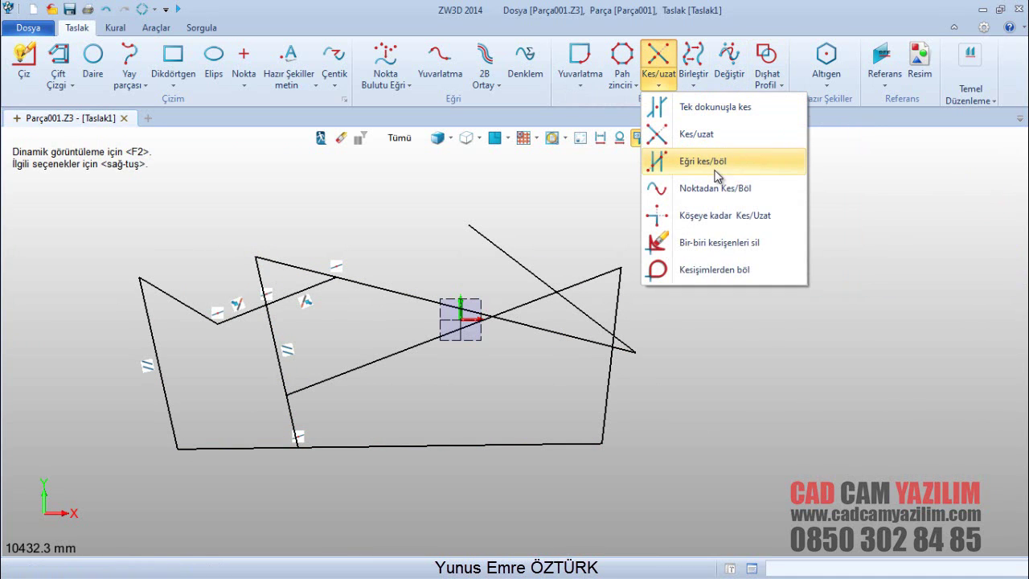
{"action": "left_click", "coordinate": [703, 169]}
{"action": "scroll", "coordinate": [294, 309], "scroll_direction": "up", "scroll_amount": 3}
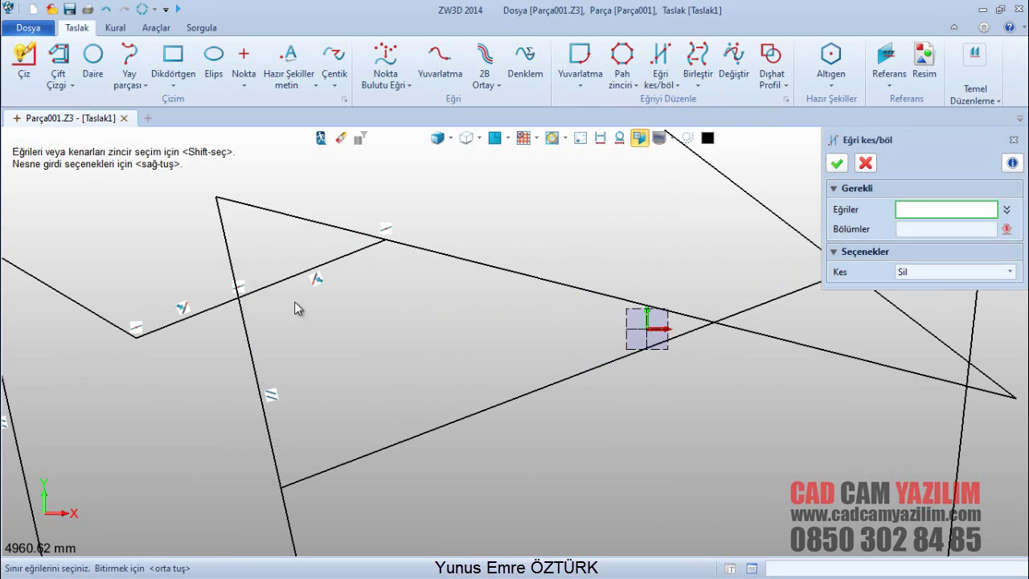
{"action": "left_click", "coordinate": [346, 232]}
{"action": "scroll", "coordinate": [746, 391], "scroll_direction": "down", "scroll_amount": 2}
{"action": "middle_click_drag", "start_coordinate": [673, 384], "coordinate": [501, 361]}
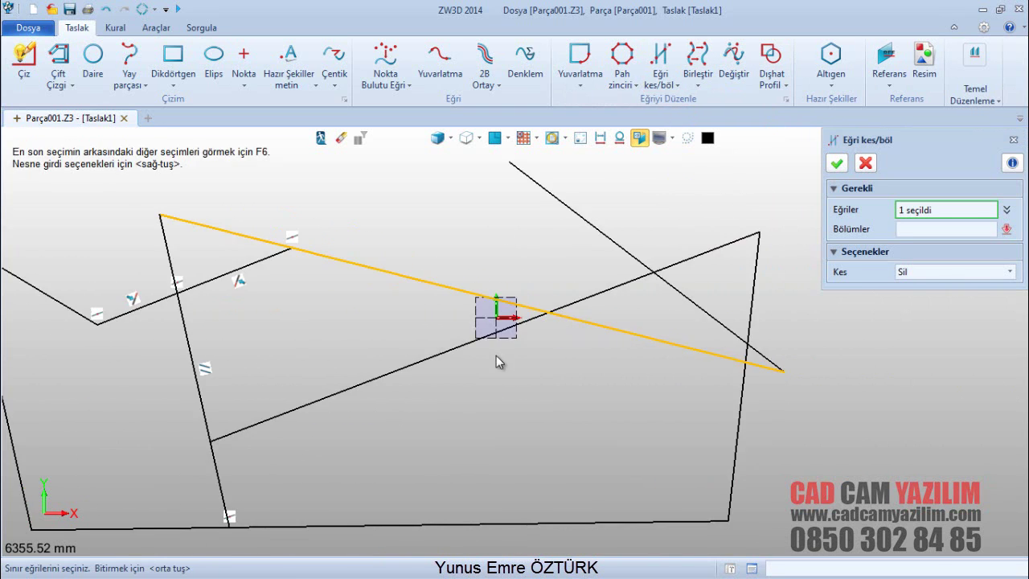
{"action": "left_click", "coordinate": [476, 341]}
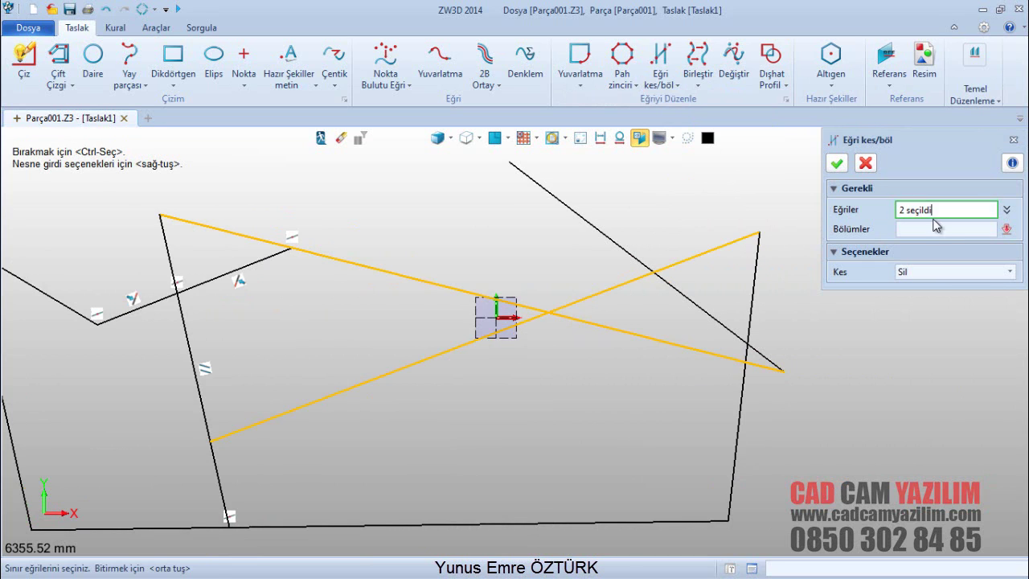
{"action": "middle_click", "coordinate": [790, 256]}
{"action": "left_click", "coordinate": [611, 289]}
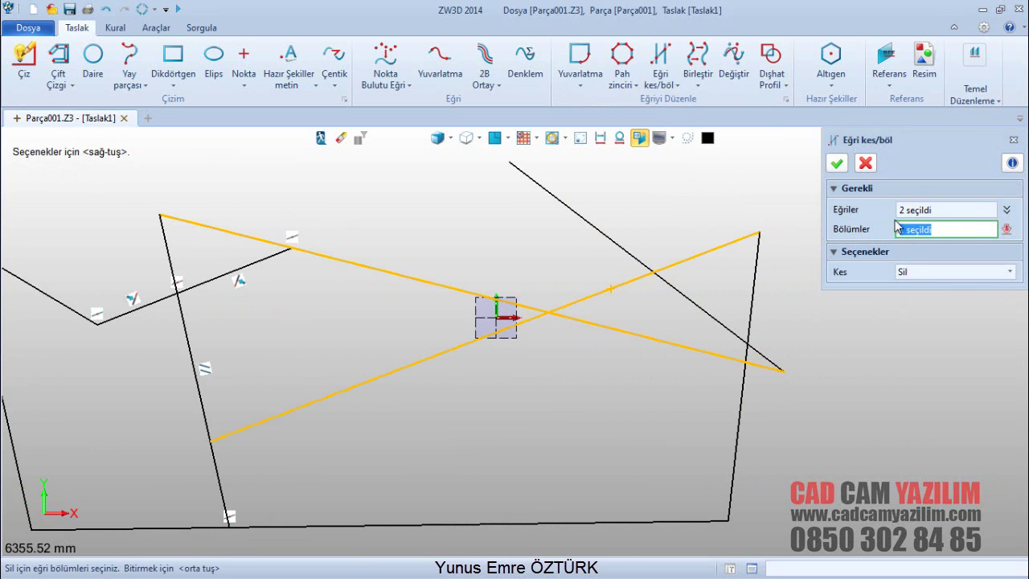
{"action": "left_click", "coordinate": [835, 163]}
Trim the long falling diagonal at the right-hand line, keeping its left part by setting Kes to KORU
{"action": "scroll", "coordinate": [561, 295], "scroll_direction": "up", "scroll_amount": 2}
{"action": "scroll", "coordinate": [630, 279], "scroll_direction": "down", "scroll_amount": 3}
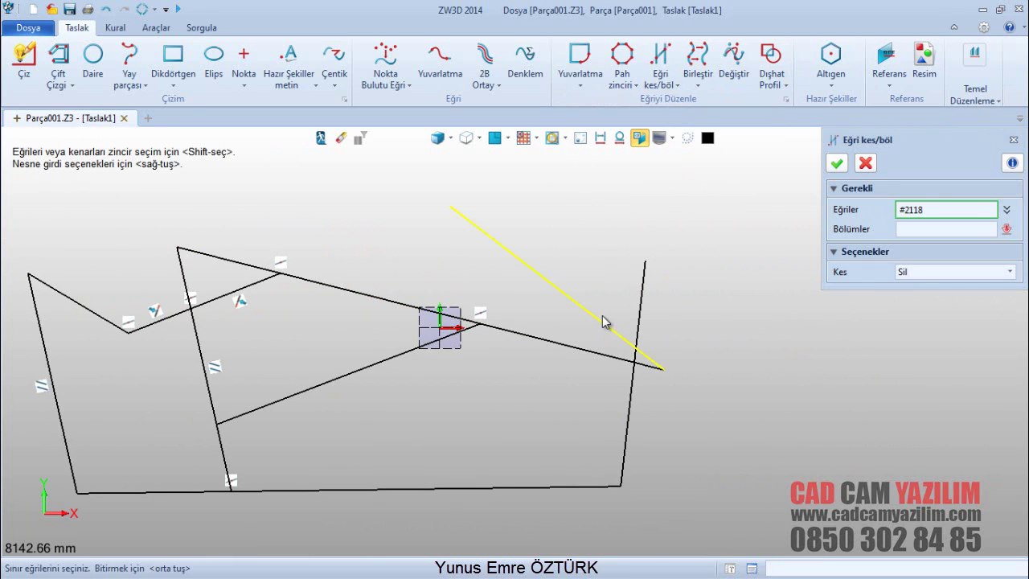
{"action": "left_click", "coordinate": [640, 299]}
{"action": "left_click", "coordinate": [898, 234]}
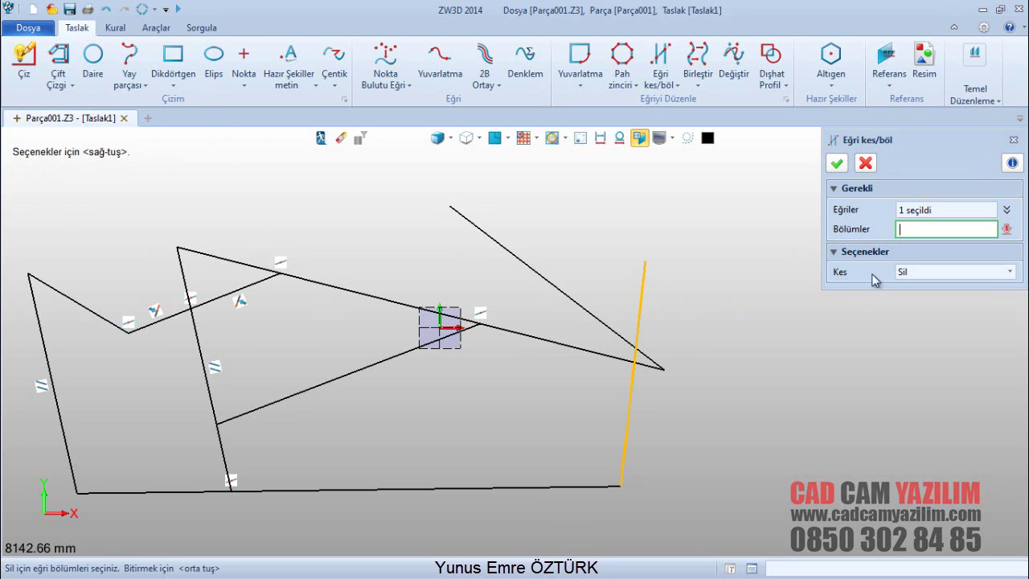
{"action": "left_click", "coordinate": [555, 344]}
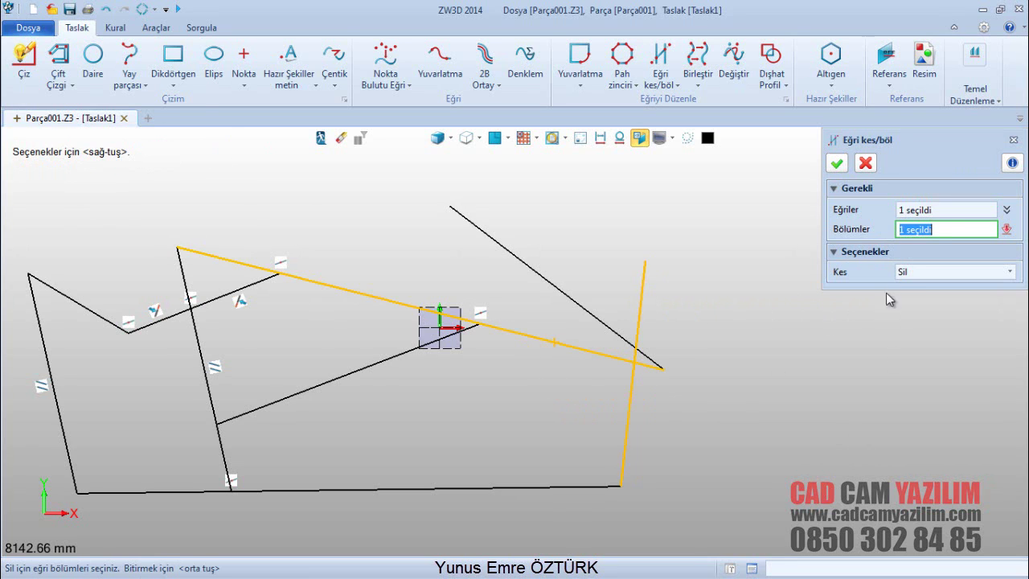
{"action": "left_click", "coordinate": [917, 273]}
{"action": "left_click", "coordinate": [908, 280]}
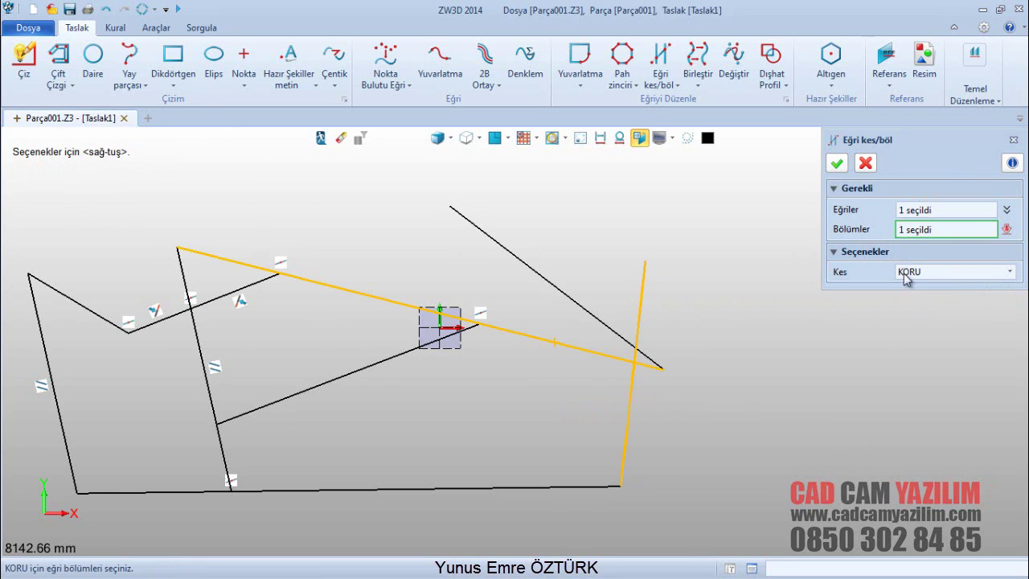
{"action": "left_click", "coordinate": [836, 163]}
Set the Kes option back to Sil and close the Eğri kes/böl command
{"action": "scroll", "coordinate": [612, 342], "scroll_direction": "up", "scroll_amount": 3}
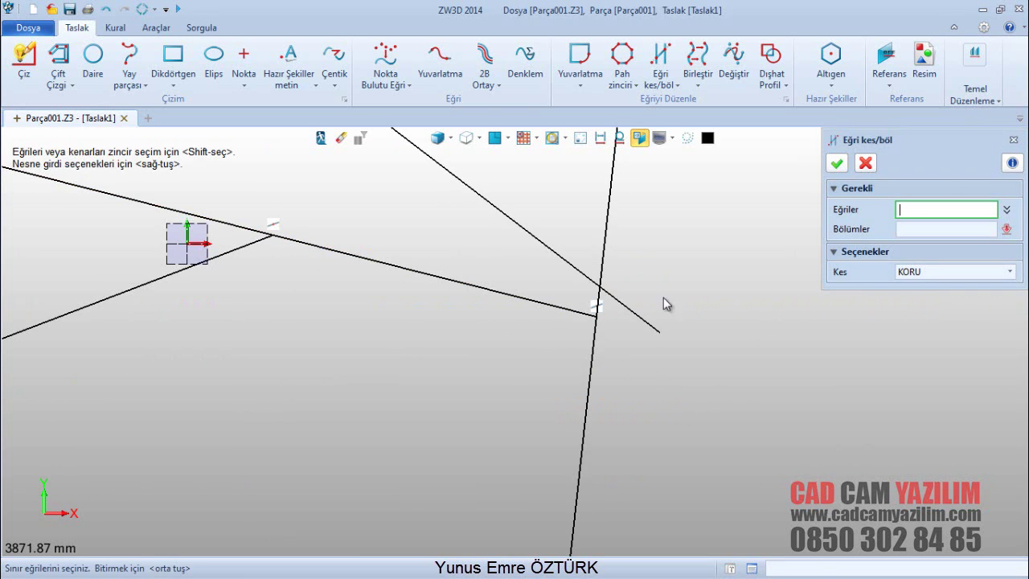
{"action": "left_click", "coordinate": [937, 275]}
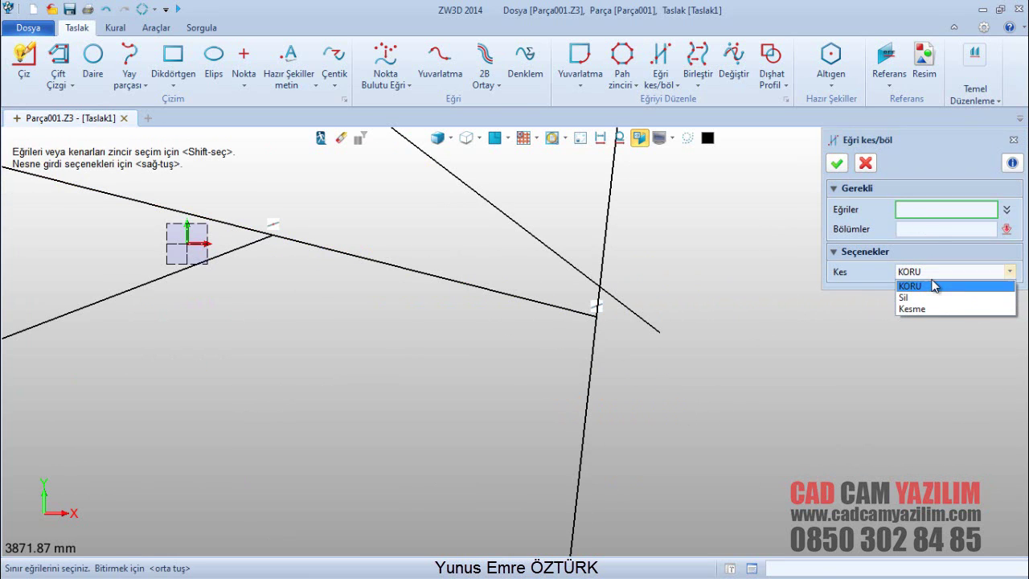
{"action": "left_click", "coordinate": [913, 297]}
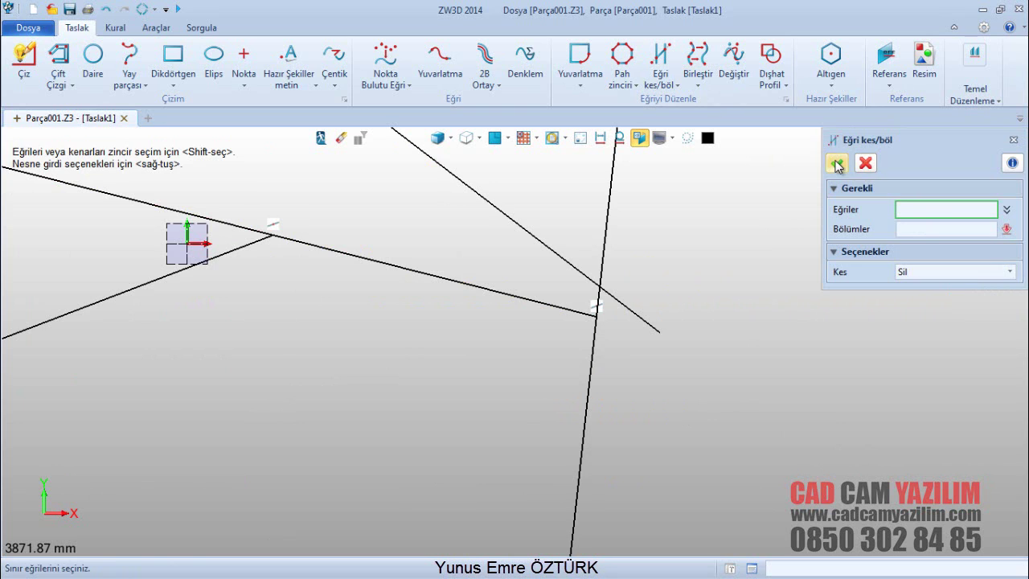
{"action": "left_click", "coordinate": [835, 165]}
Try Noktadan Kes/Böl on the inner left line at its crossing with the short rising line, keeping the part above
{"action": "scroll", "coordinate": [562, 345], "scroll_direction": "down", "scroll_amount": 1}
{"action": "scroll", "coordinate": [546, 352], "scroll_direction": "down", "scroll_amount": 4}
{"action": "middle_click_drag", "start_coordinate": [455, 356], "coordinate": [537, 386]}
{"action": "scroll", "coordinate": [596, 256], "scroll_direction": "up", "scroll_amount": 1}
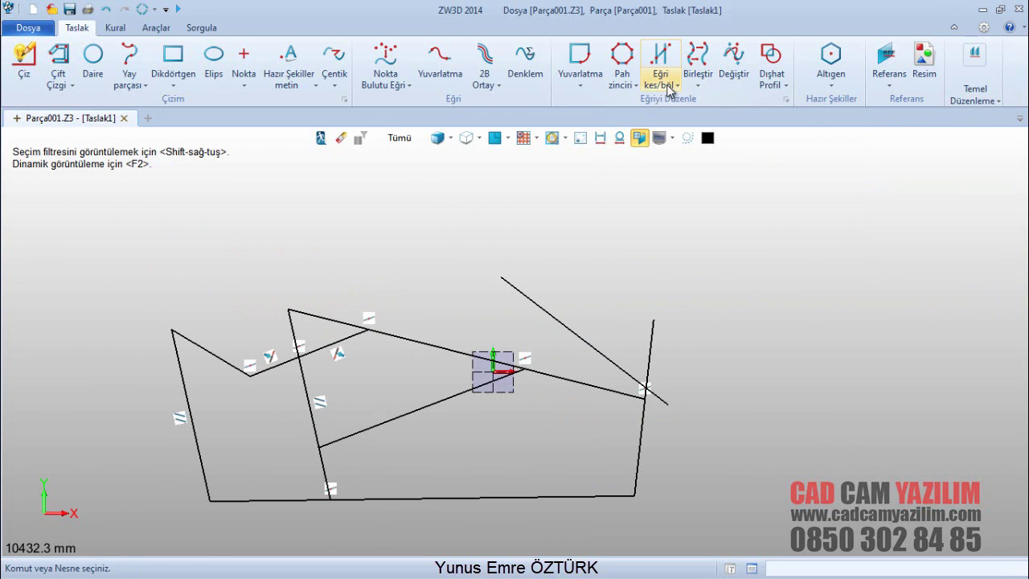
{"action": "left_click", "coordinate": [666, 85]}
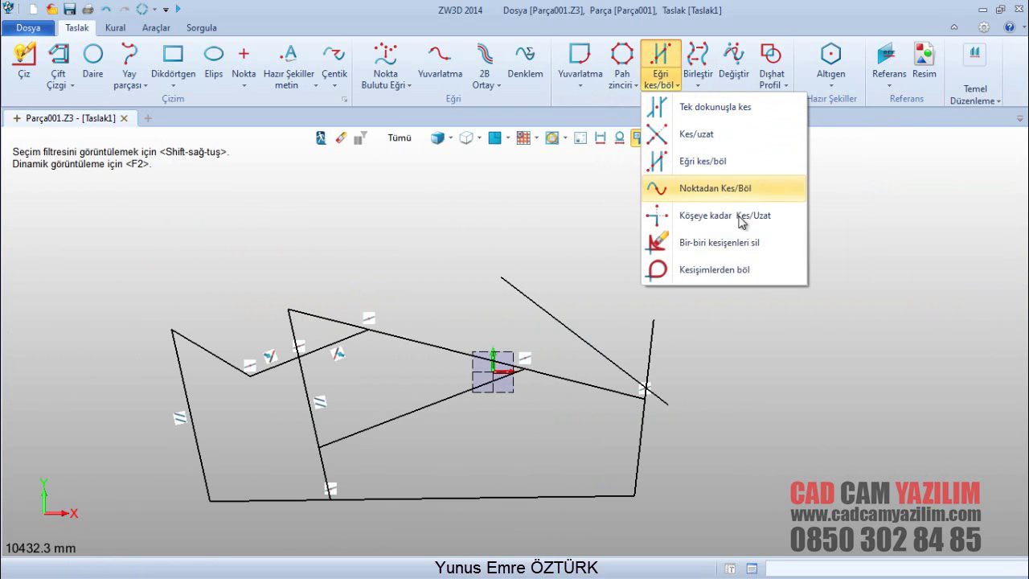
{"action": "left_click", "coordinate": [709, 195]}
{"action": "scroll", "coordinate": [515, 409], "scroll_direction": "up", "scroll_amount": 2}
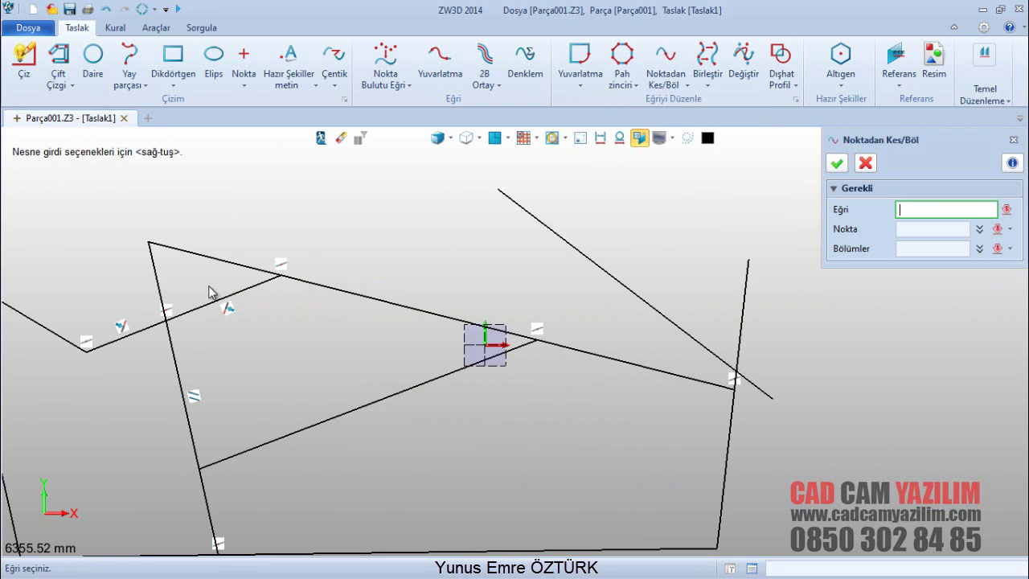
{"action": "left_click", "coordinate": [164, 296]}
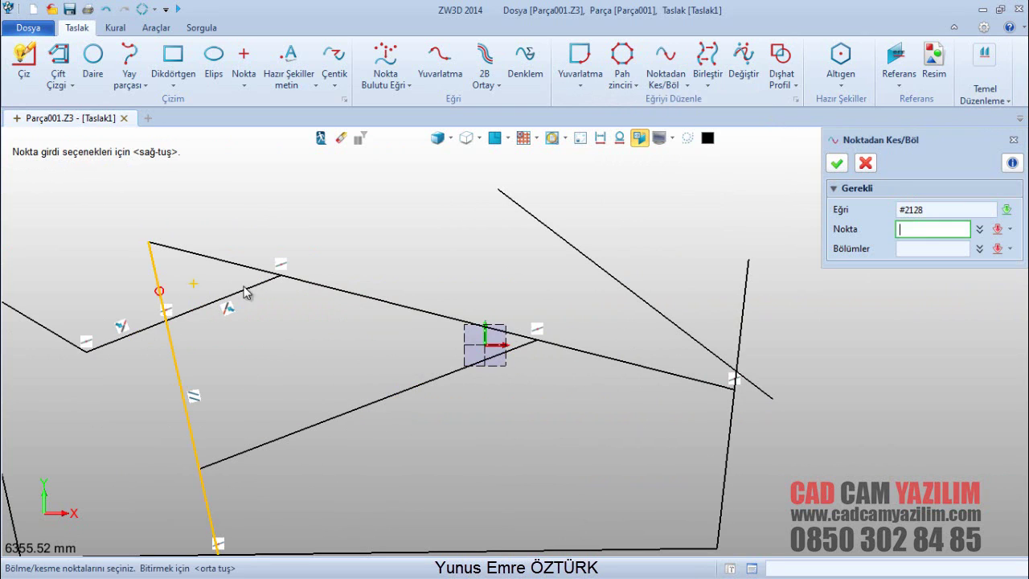
{"action": "left_click", "coordinate": [169, 325]}
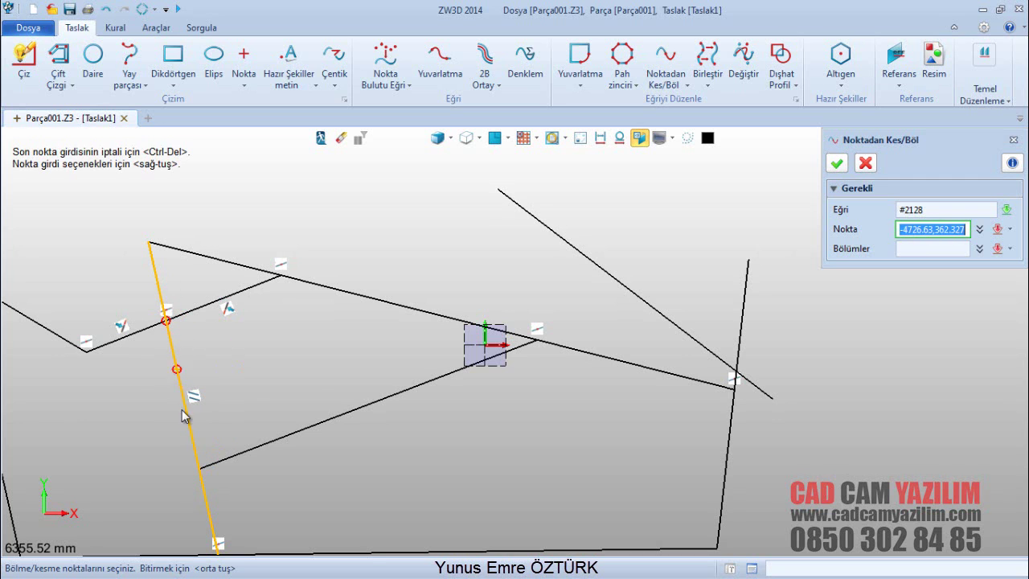
{"action": "scroll", "coordinate": [189, 385], "scroll_direction": "down", "scroll_amount": 2}
{"action": "left_click", "coordinate": [913, 250]}
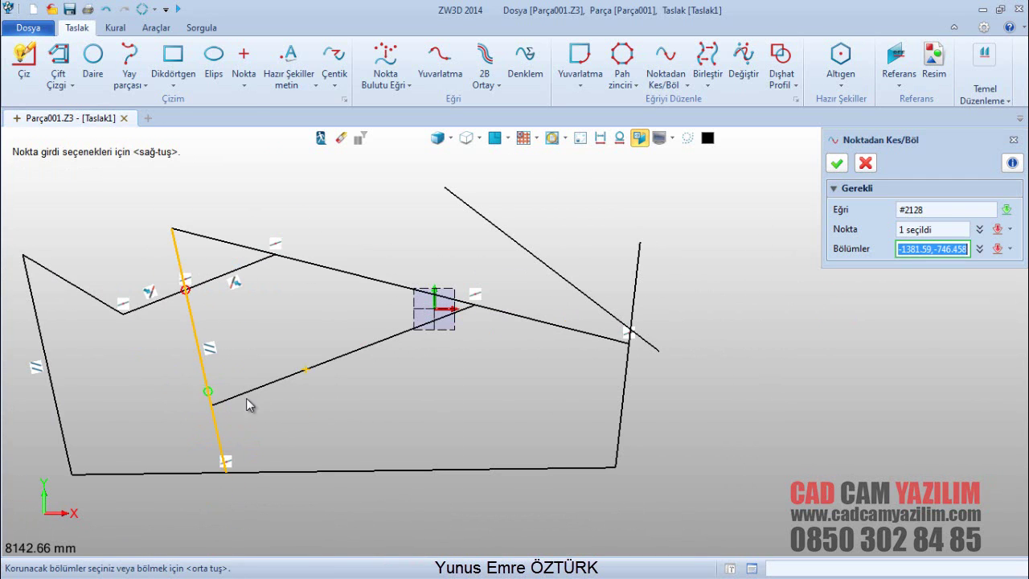
{"action": "scroll", "coordinate": [184, 271], "scroll_direction": "up", "scroll_amount": 3}
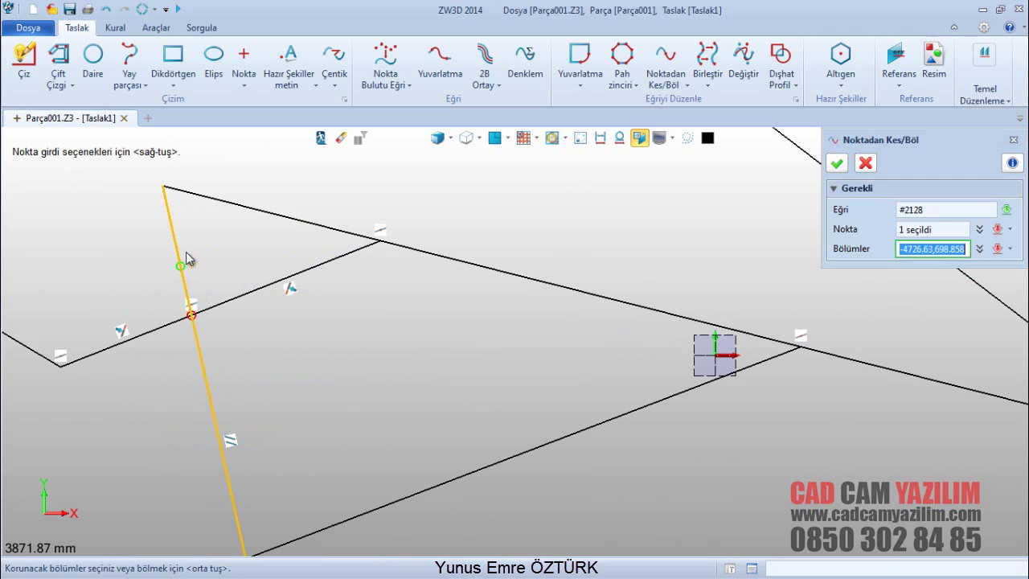
{"action": "left_click", "coordinate": [185, 253]}
{"action": "left_click", "coordinate": [838, 165]}
{"action": "scroll", "coordinate": [342, 322], "scroll_direction": "down", "scroll_amount": 4}
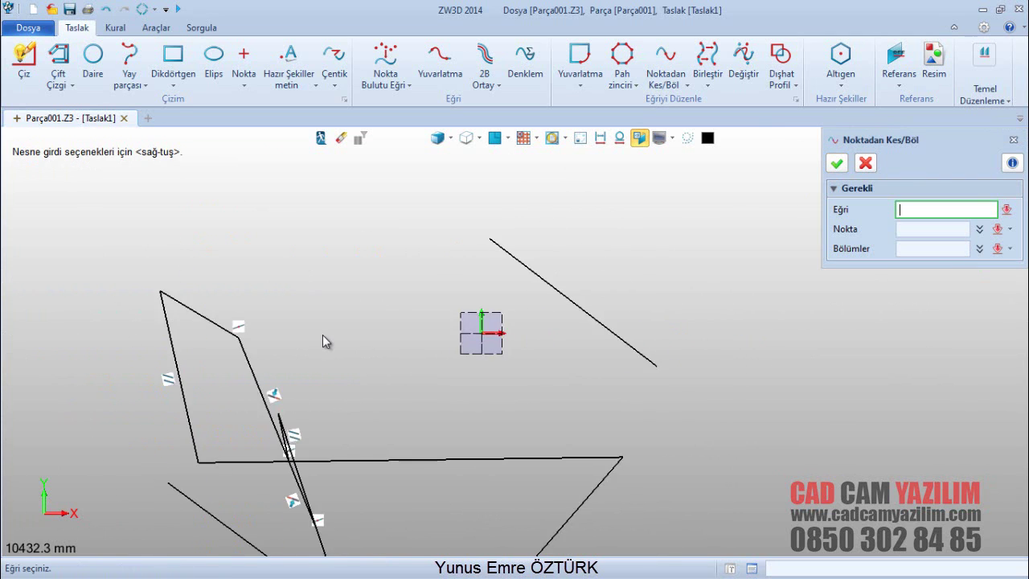
{"action": "scroll", "coordinate": [419, 325], "scroll_direction": "down", "scroll_amount": 3}
{"action": "scroll", "coordinate": [413, 378], "scroll_direction": "up", "scroll_amount": 2}
{"action": "scroll", "coordinate": [435, 342], "scroll_direction": "down", "scroll_amount": 2}
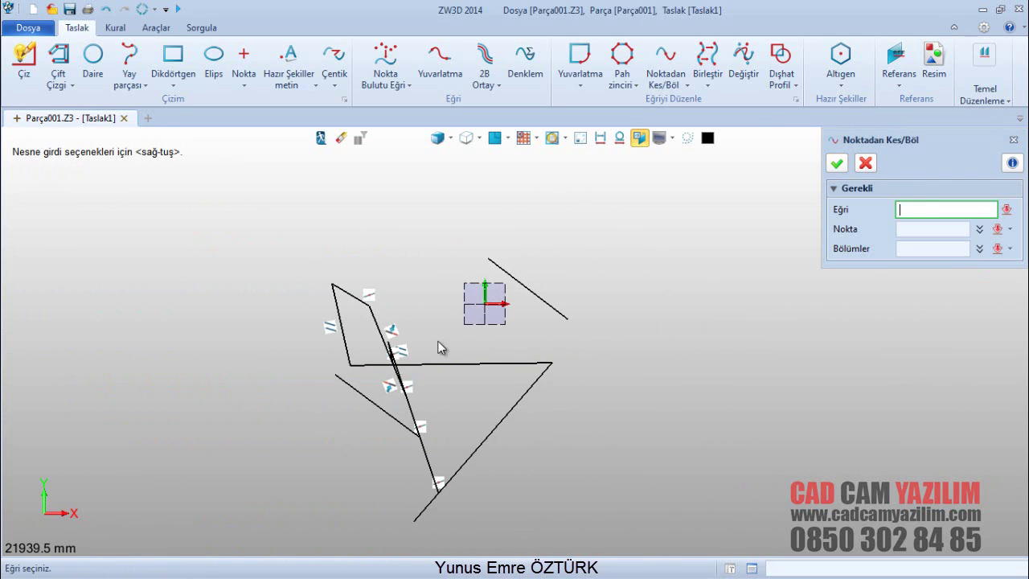
{"action": "left_click", "coordinate": [865, 164]}
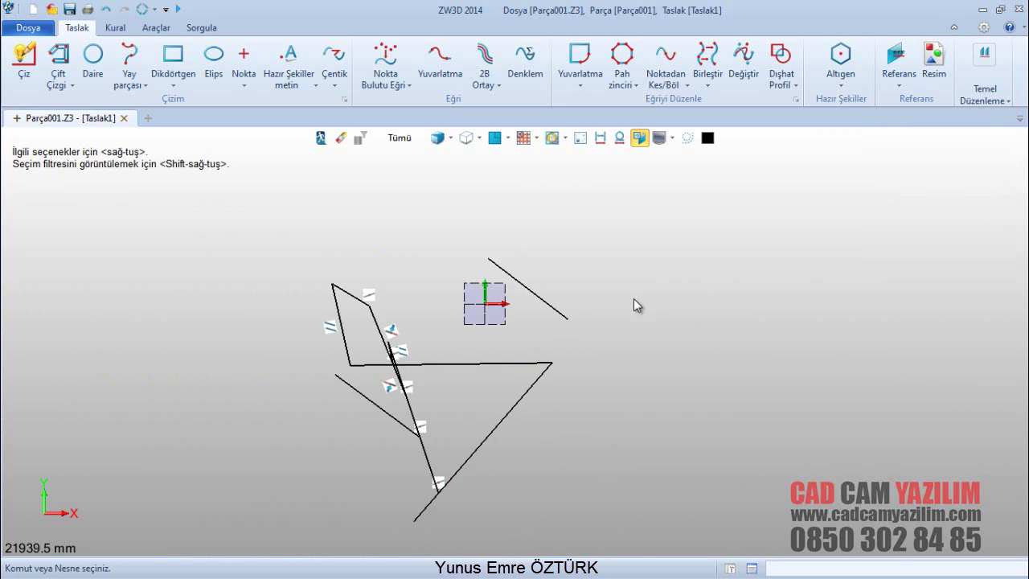
Undo the point trim of the inner left line
{"action": "key", "text": "ctrl+z"}
{"action": "scroll", "coordinate": [530, 302], "scroll_direction": "down", "scroll_amount": 2}
{"action": "scroll", "coordinate": [450, 310], "scroll_direction": "up", "scroll_amount": 5}
{"action": "middle_click_drag", "start_coordinate": [443, 310], "coordinate": [488, 287]}
{"action": "scroll", "coordinate": [413, 320], "scroll_direction": "up", "scroll_amount": 1}
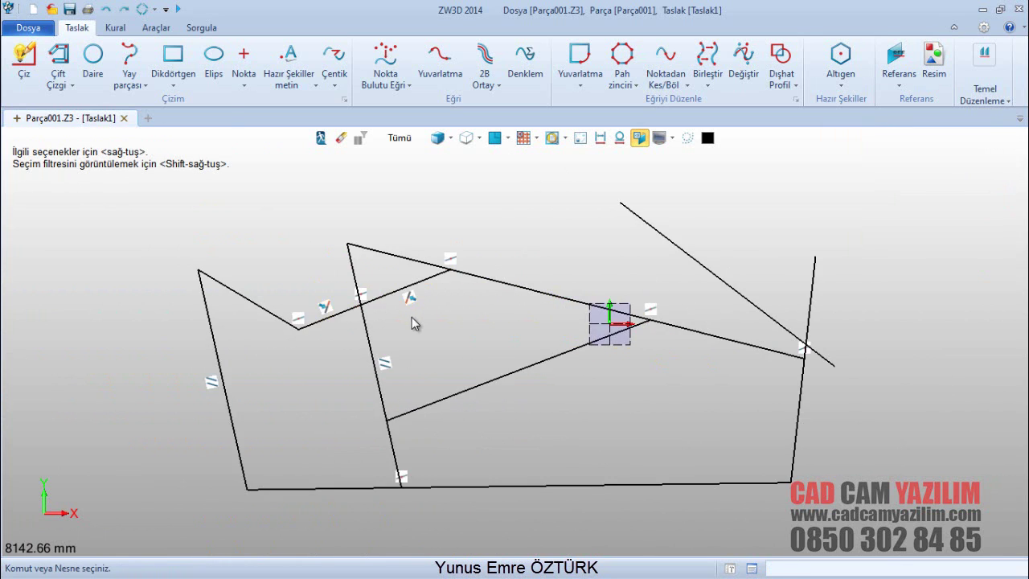
{"action": "middle_click_drag", "start_coordinate": [411, 316], "coordinate": [454, 310]}
Using Noktadan Kes/Böl, trim the inner left line where the lower rising line meets it, keeping only the part below
{"action": "left_click", "coordinate": [674, 77]}
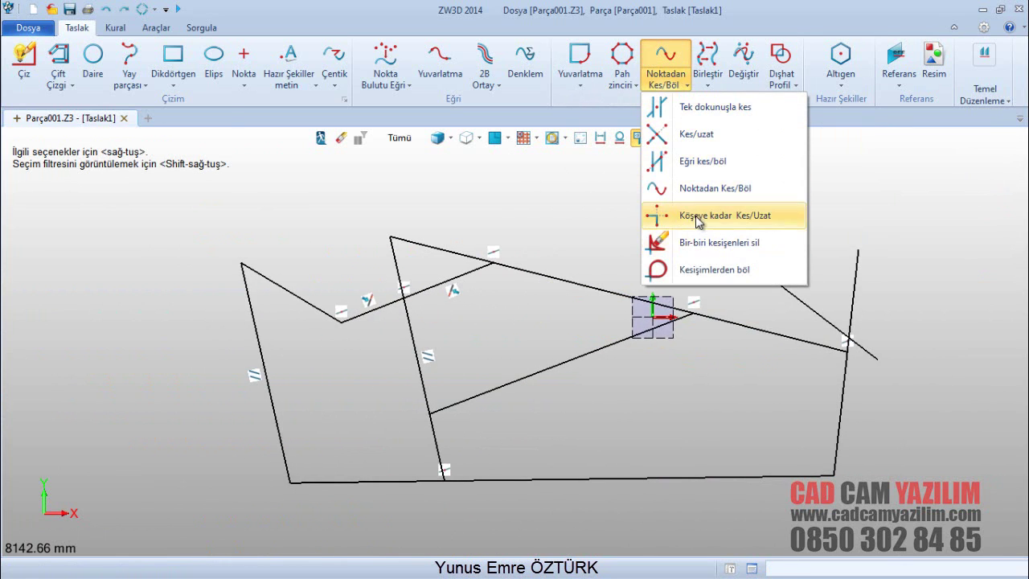
{"action": "left_click", "coordinate": [695, 189]}
{"action": "scroll", "coordinate": [386, 327], "scroll_direction": "up", "scroll_amount": 2}
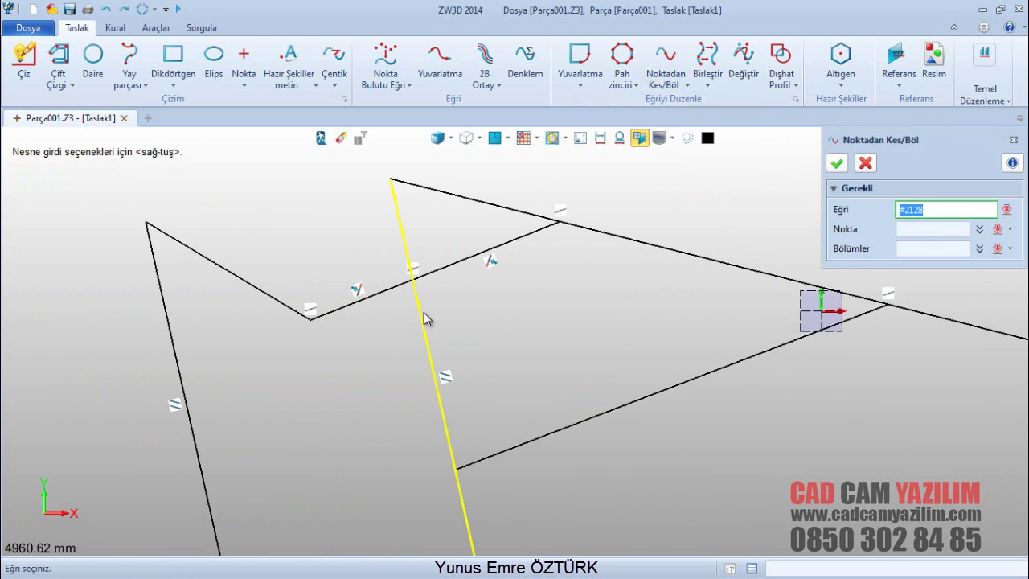
{"action": "middle_click_drag", "start_coordinate": [423, 315], "coordinate": [379, 298]}
{"action": "left_click", "coordinate": [399, 384]}
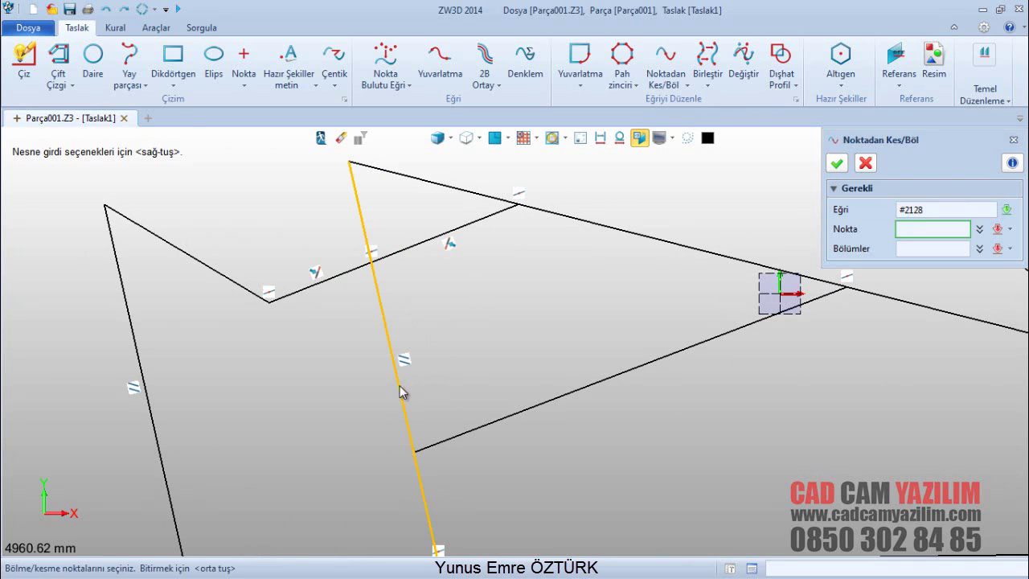
{"action": "left_click", "coordinate": [387, 330]}
{"action": "left_click", "coordinate": [415, 465]}
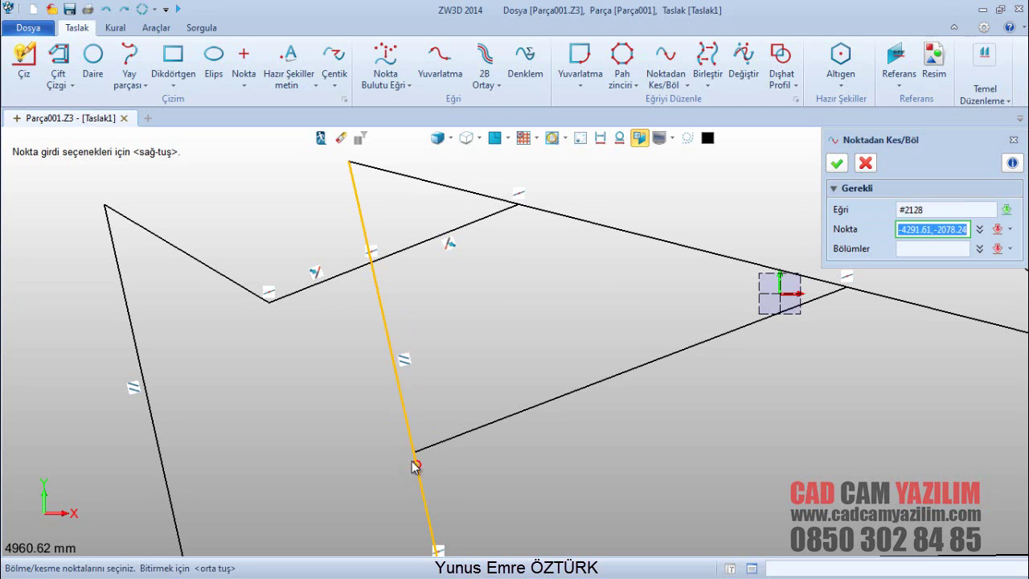
{"action": "left_click", "coordinate": [413, 454]}
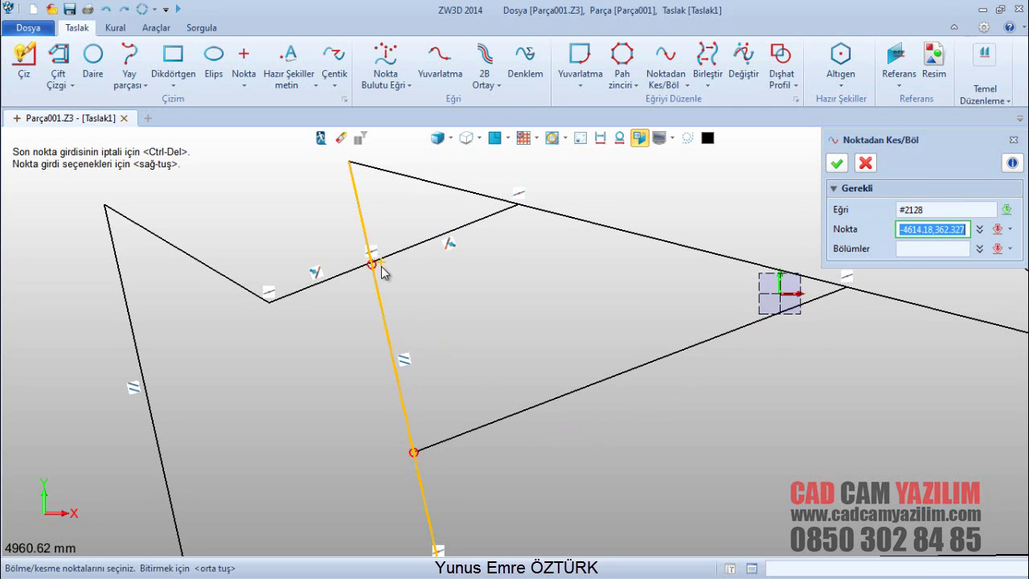
{"action": "left_click", "coordinate": [920, 247]}
{"action": "scroll", "coordinate": [655, 365], "scroll_direction": "down", "scroll_amount": 3}
{"action": "scroll", "coordinate": [571, 376], "scroll_direction": "up", "scroll_amount": 2}
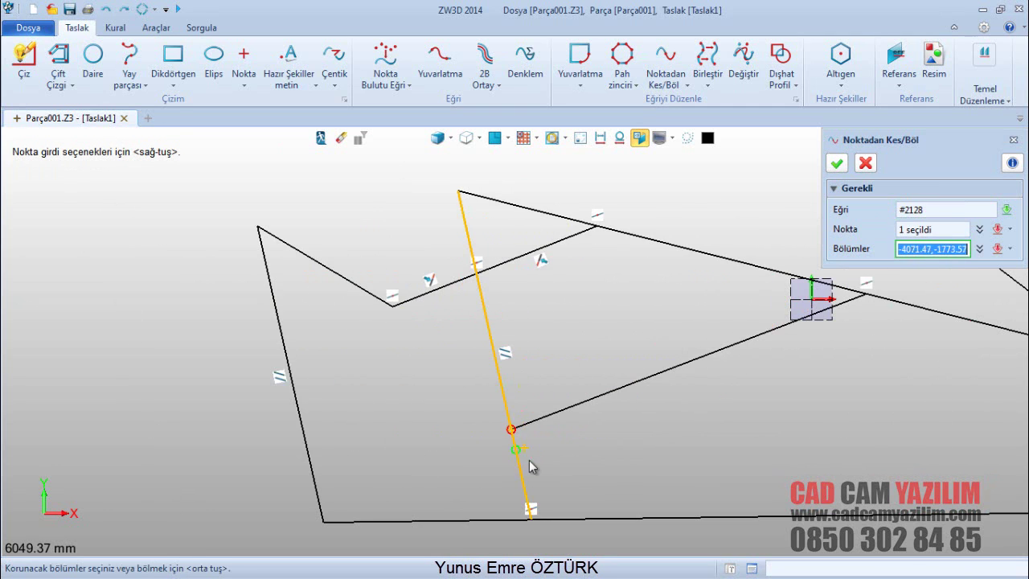
{"action": "left_click", "coordinate": [525, 476]}
{"action": "left_click", "coordinate": [837, 164]}
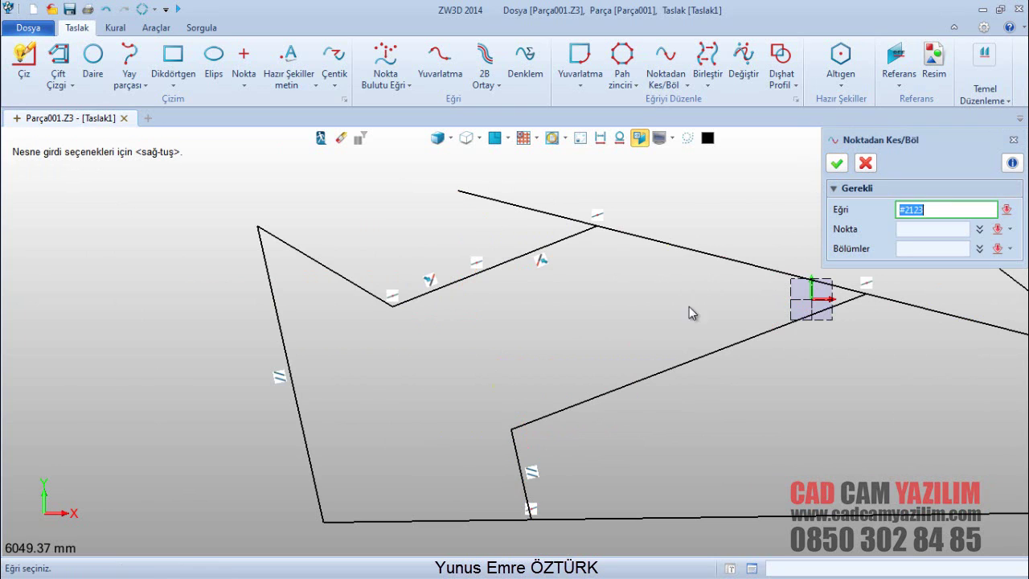
{"action": "scroll", "coordinate": [552, 361], "scroll_direction": "down", "scroll_amount": 1}
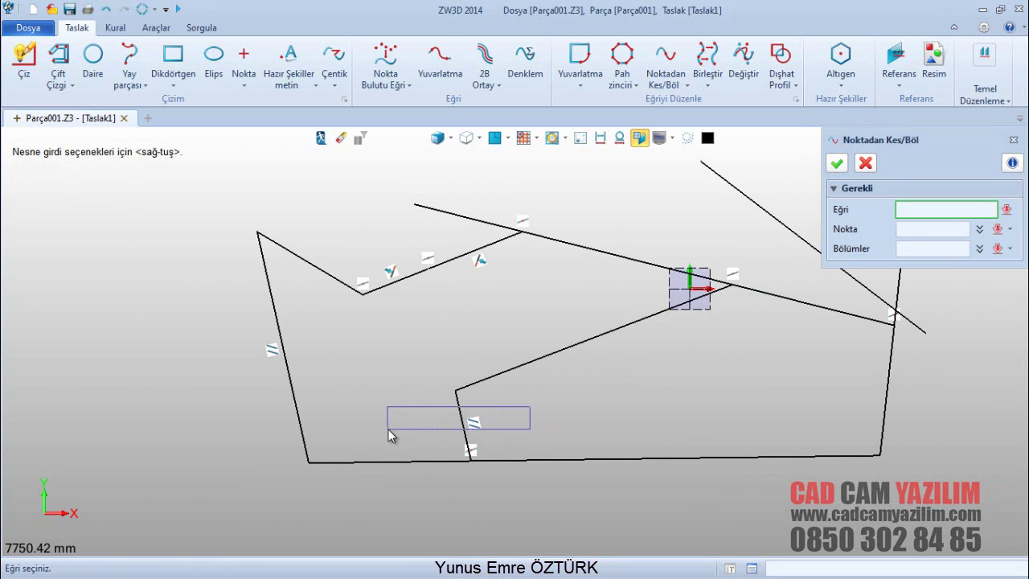
{"action": "left_click", "coordinate": [463, 428]}
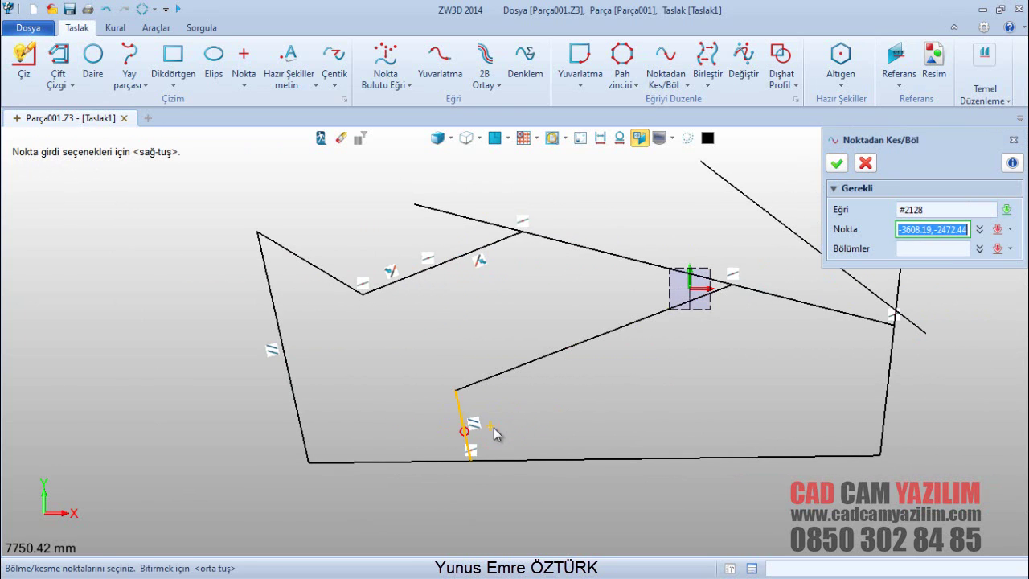
{"action": "left_click", "coordinate": [865, 163]}
{"action": "left_click_drag", "start_coordinate": [474, 371], "coordinate": [372, 178]}
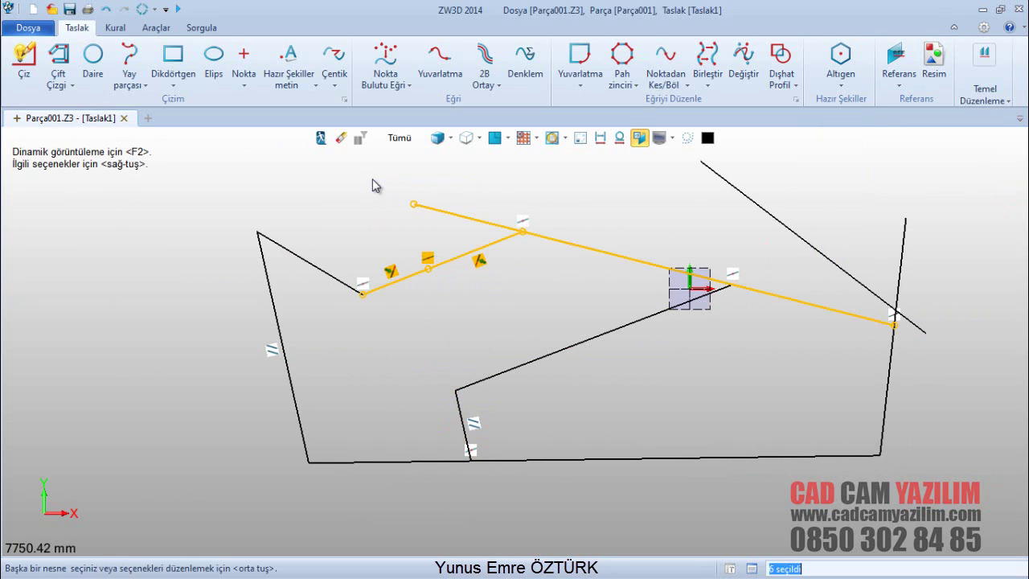
Using Köşeye kadar Kes/Uzat with Uzantma set to Yansıt, join the lower rising line and the outer left line in a corner
{"action": "left_click", "coordinate": [673, 89]}
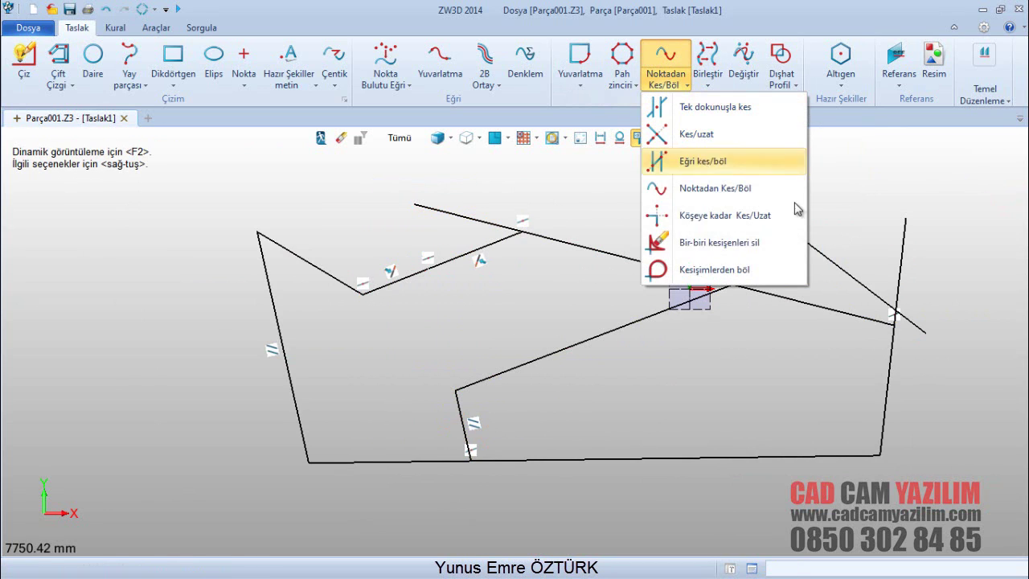
{"action": "left_click", "coordinate": [710, 222]}
{"action": "scroll", "coordinate": [698, 358], "scroll_direction": "down", "scroll_amount": 1}
{"action": "middle_click_drag", "start_coordinate": [634, 358], "coordinate": [512, 349]}
{"action": "scroll", "coordinate": [513, 351], "scroll_direction": "up", "scroll_amount": 1}
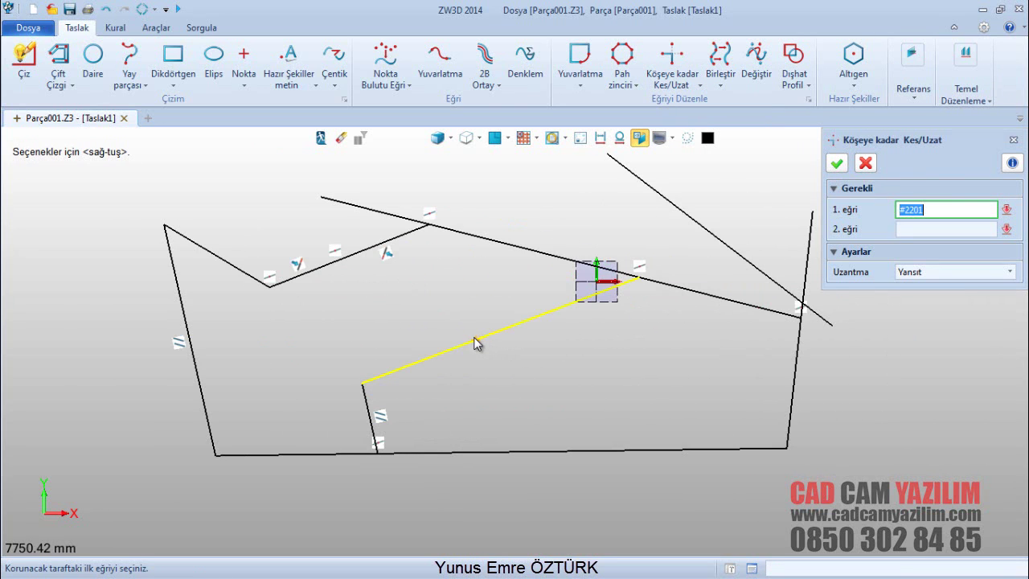
{"action": "left_click", "coordinate": [474, 343]}
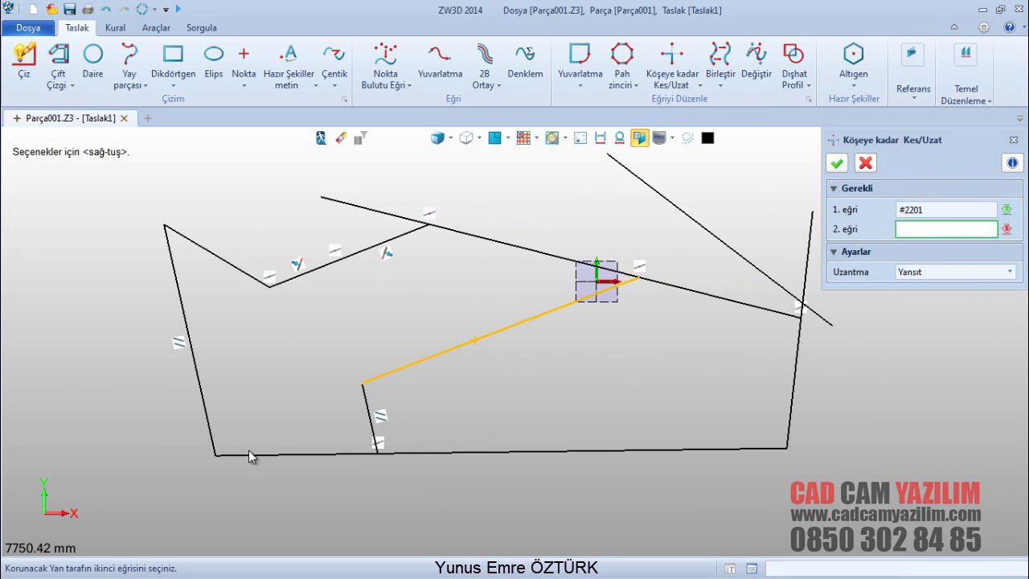
{"action": "left_click", "coordinate": [209, 424]}
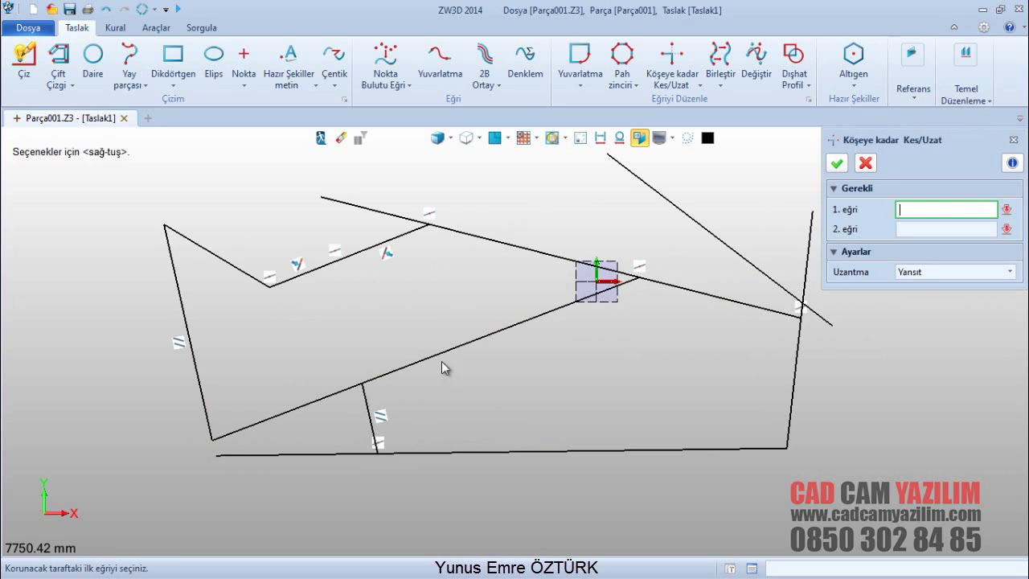
{"action": "left_click", "coordinate": [837, 163]}
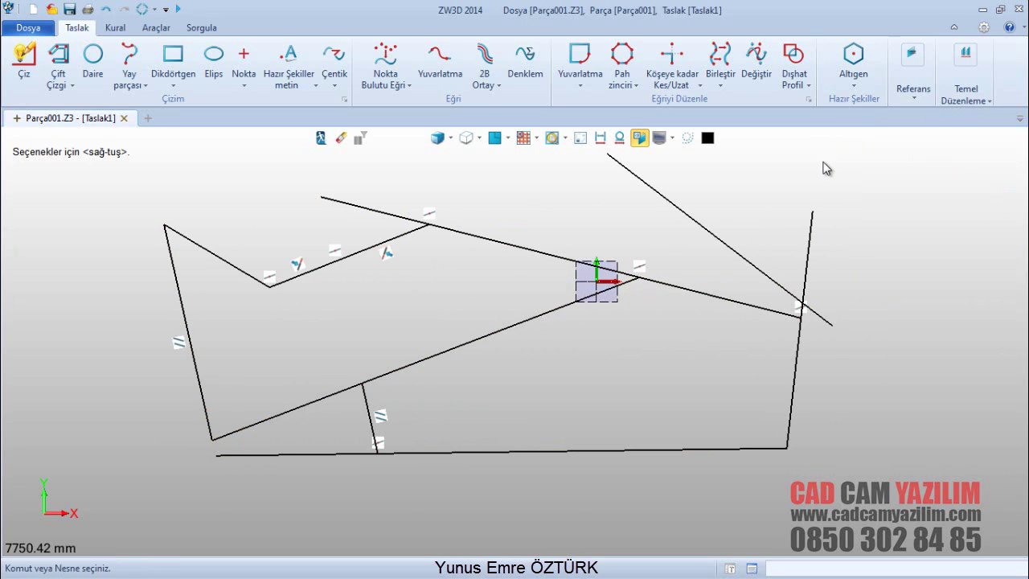
{"action": "scroll", "coordinate": [392, 356], "scroll_direction": "down", "scroll_amount": 3}
{"action": "left_click", "coordinate": [623, 80]}
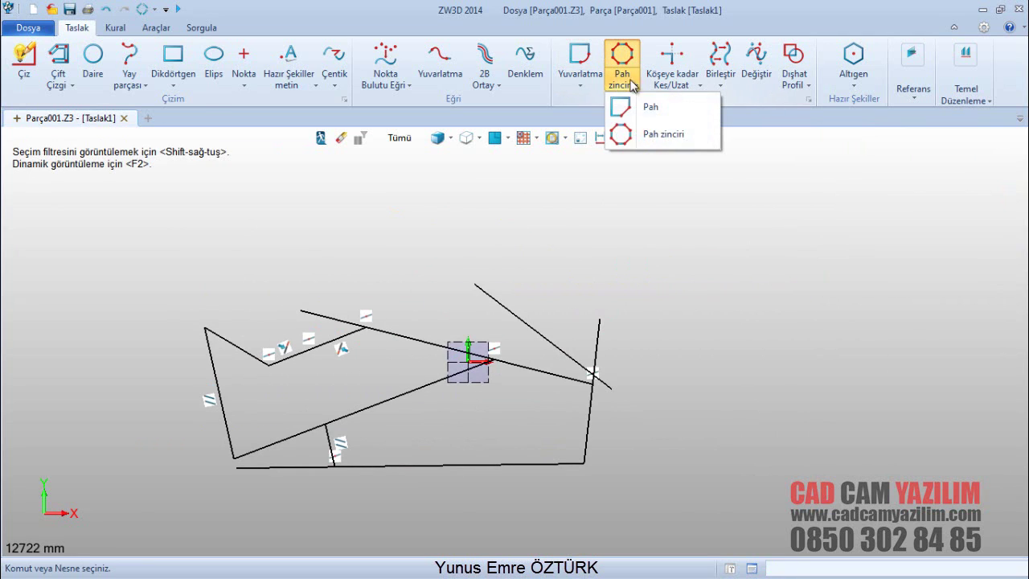
{"action": "left_click", "coordinate": [675, 81]}
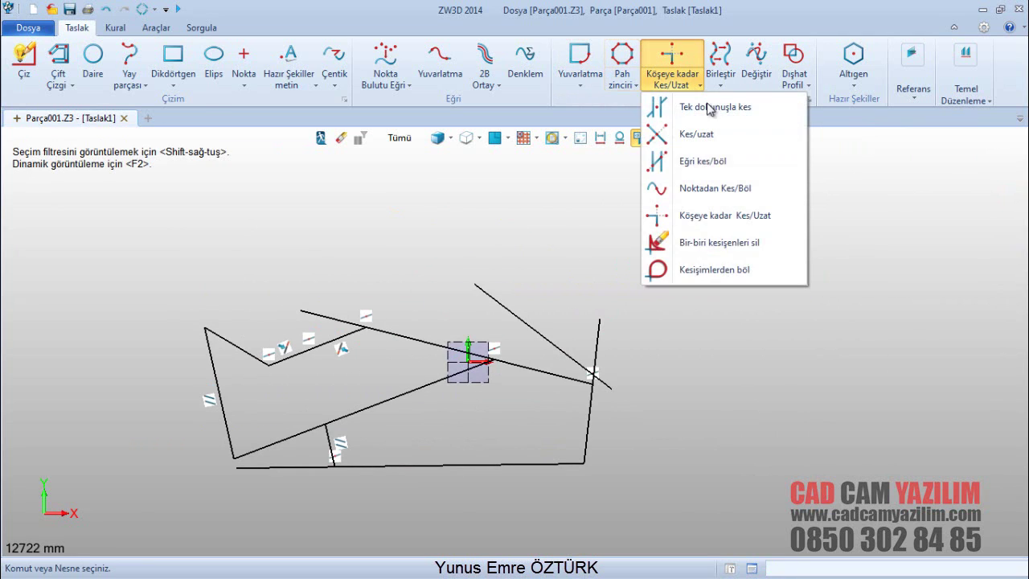
{"action": "left_click", "coordinate": [696, 272]}
{"action": "key", "text": "Escape"}
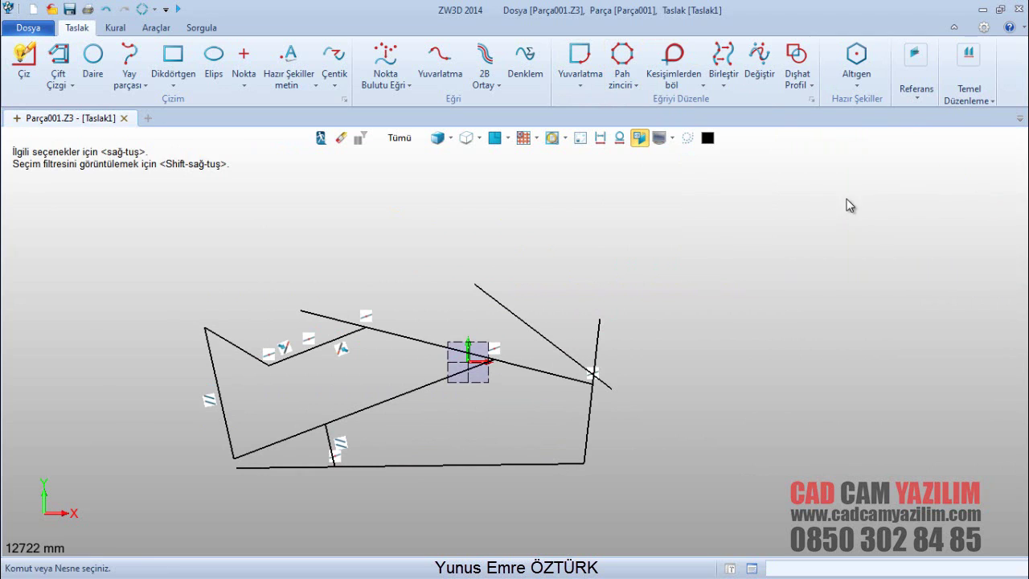
Delete all the sketch geometry and draw a rectangle about 26 mm wide and 8 mm high centred on the origin
{"action": "left_click_drag", "start_coordinate": [614, 527], "coordinate": [77, 252]}
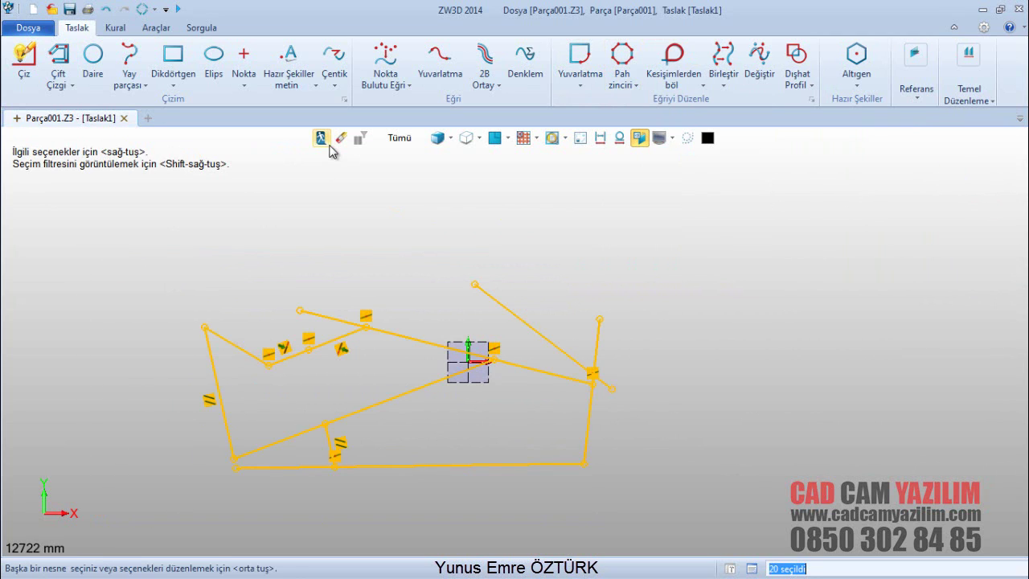
{"action": "key", "text": "Delete"}
{"action": "left_click", "coordinate": [173, 57]}
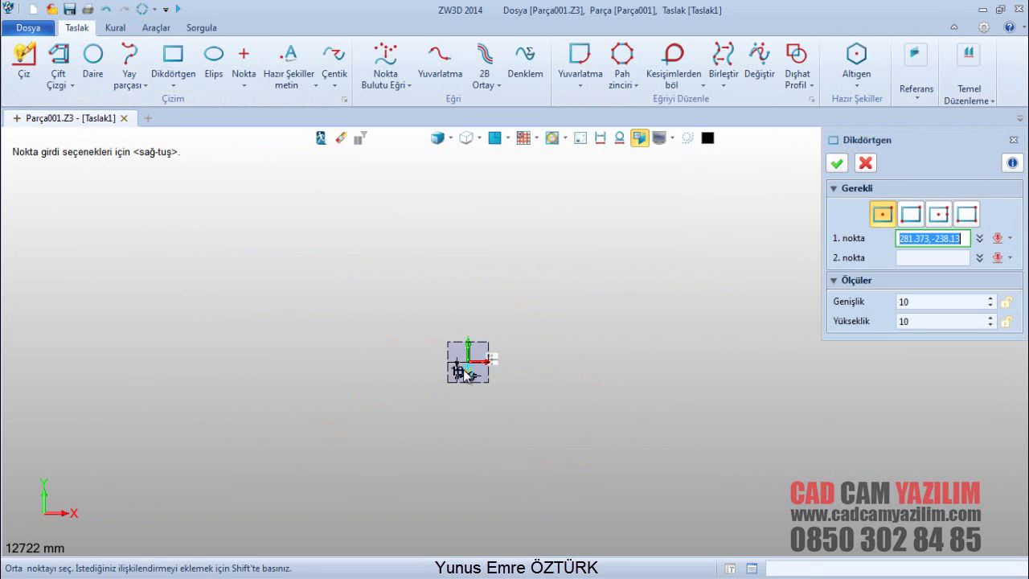
{"action": "left_click", "coordinate": [432, 353]}
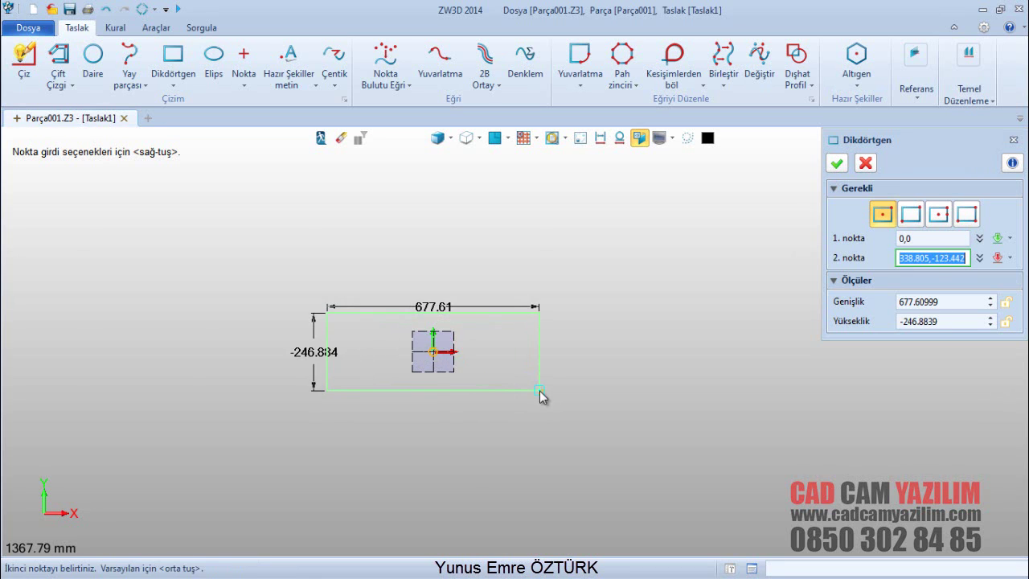
{"action": "scroll", "coordinate": [538, 391], "scroll_direction": "up", "scroll_amount": 5}
{"action": "scroll", "coordinate": [562, 417], "scroll_direction": "up", "scroll_amount": 8}
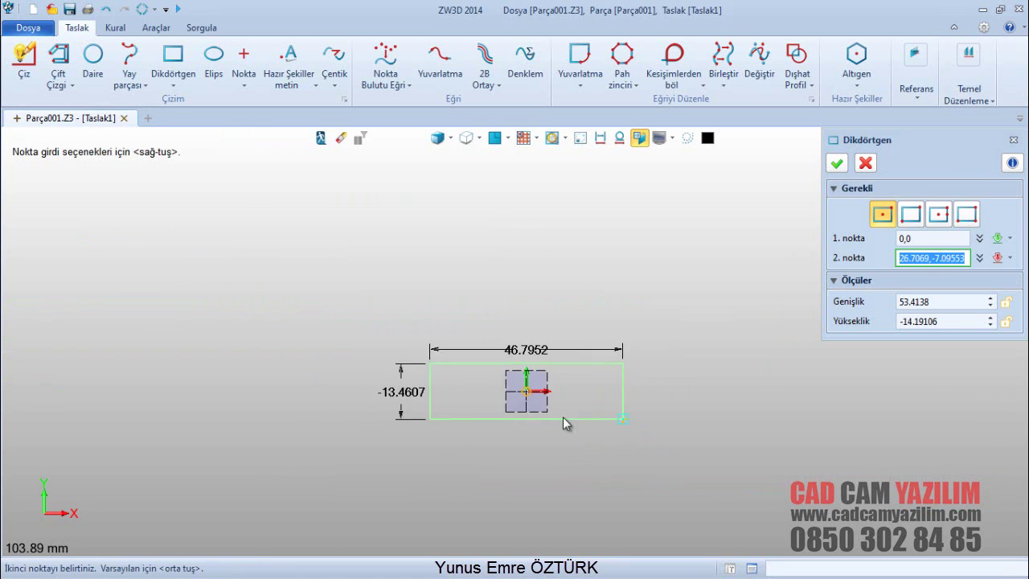
{"action": "scroll", "coordinate": [671, 413], "scroll_direction": "down", "scroll_amount": 2}
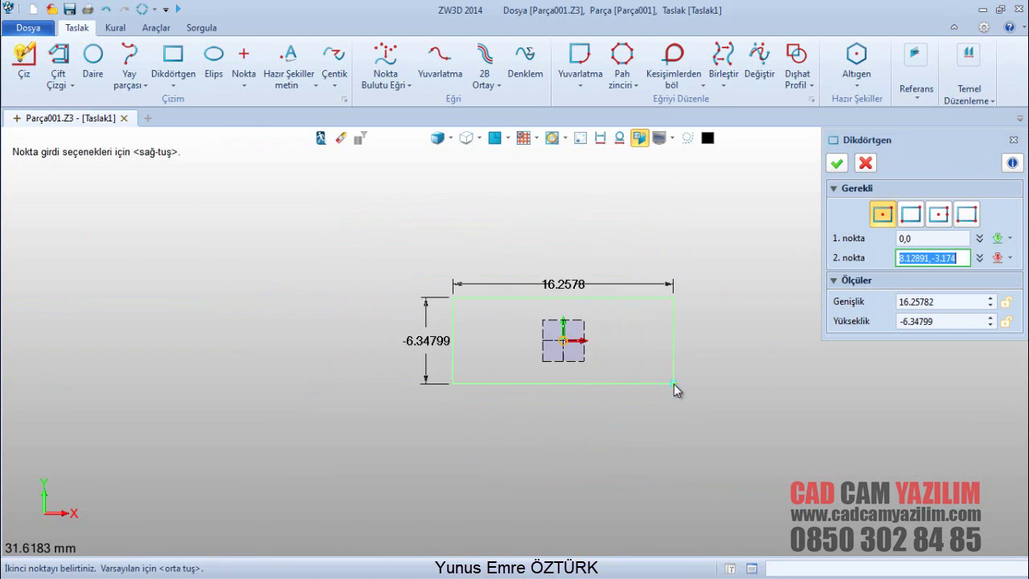
{"action": "left_click", "coordinate": [740, 395]}
{"action": "left_click", "coordinate": [836, 165]}
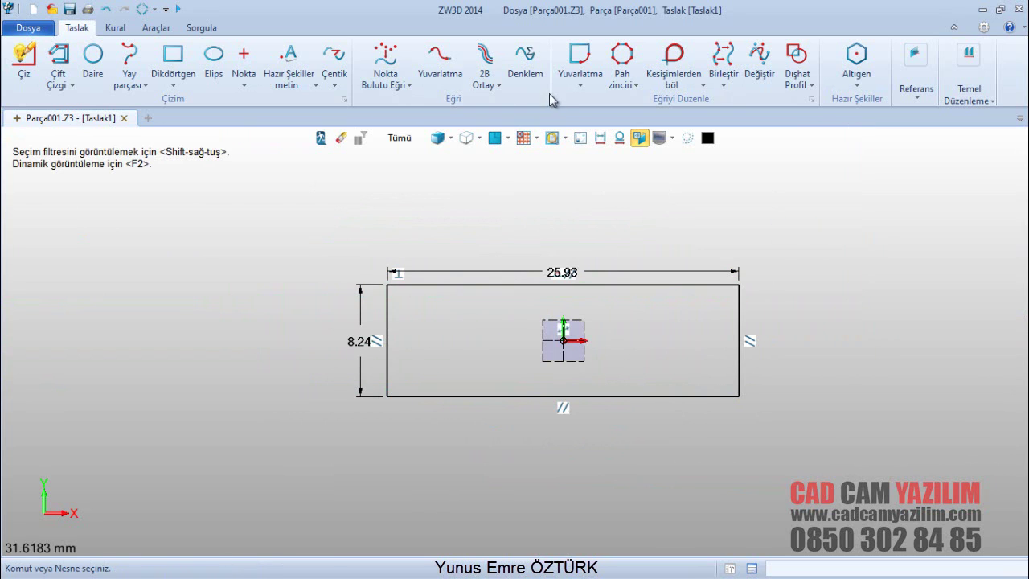
Start a Yuvarlatma fillet between the rectangle's top and right edges with Kes set to Kesme, trying radii of 20 and 10
{"action": "left_click", "coordinate": [580, 81]}
{"action": "left_click", "coordinate": [615, 104]}
{"action": "left_click", "coordinate": [707, 284]}
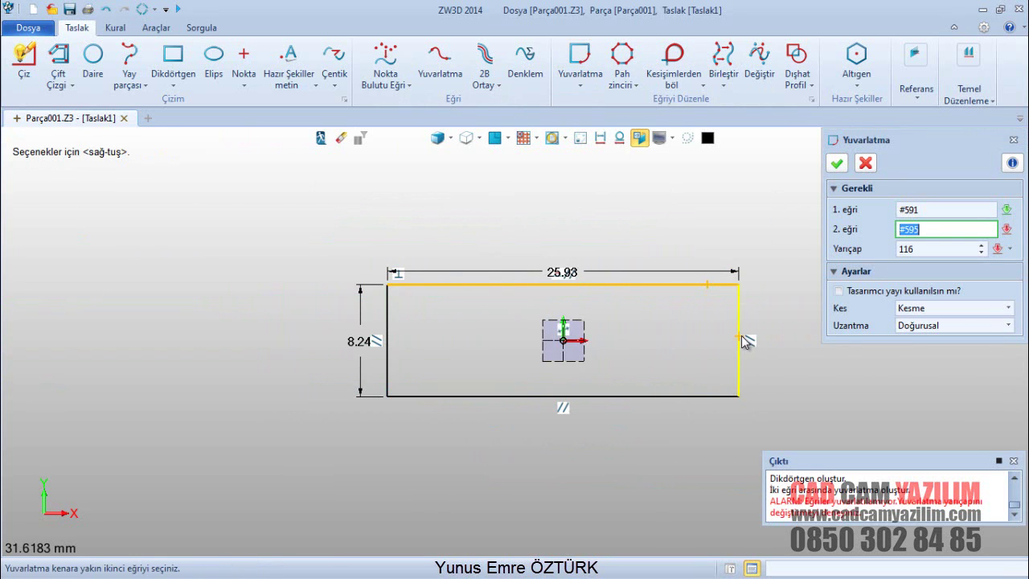
{"action": "left_click", "coordinate": [739, 317]}
{"action": "scroll", "coordinate": [739, 322], "scroll_direction": "up", "scroll_amount": 3}
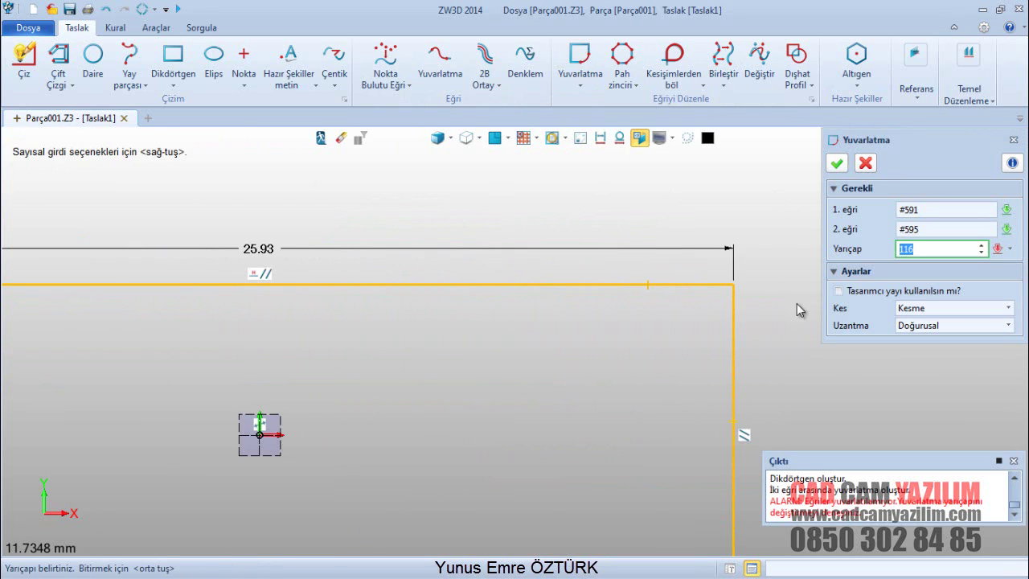
{"action": "left_click", "coordinate": [930, 249]}
{"action": "key", "text": "Return"}
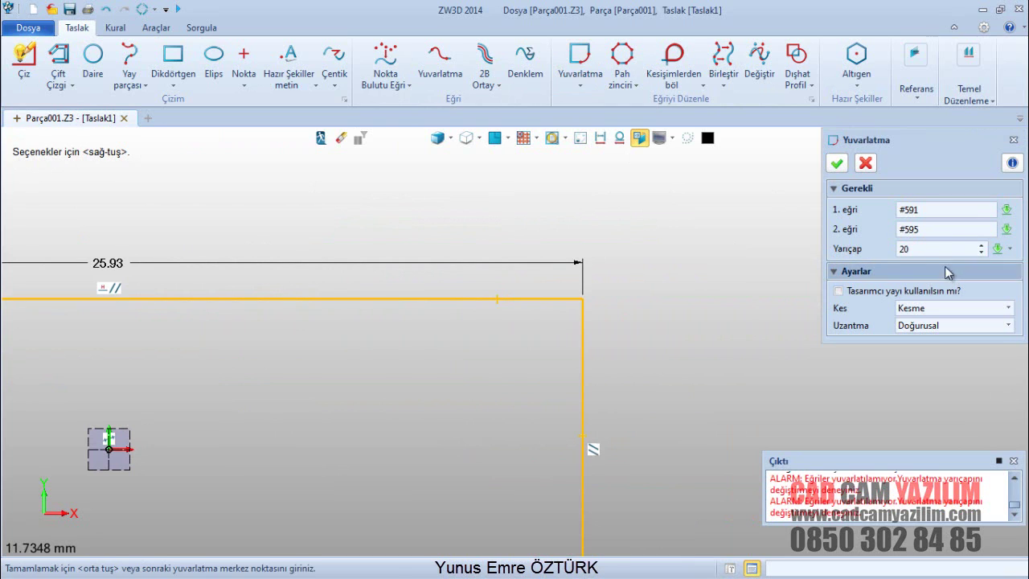
{"action": "type", "text": "10"}
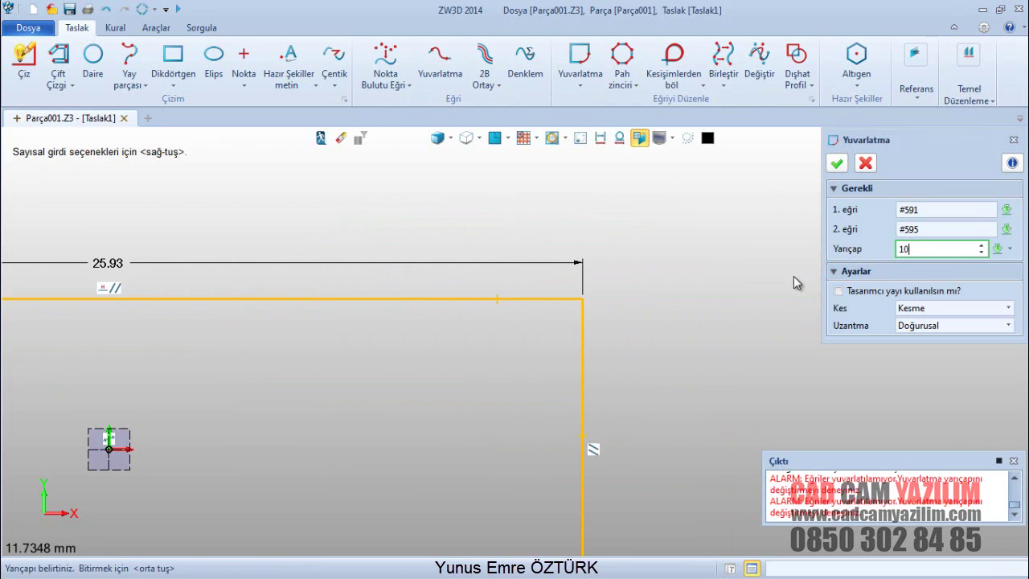
{"action": "key", "text": "Return"}
{"action": "scroll", "coordinate": [560, 337], "scroll_direction": "down", "scroll_amount": 3}
{"action": "scroll", "coordinate": [557, 332], "scroll_direction": "down", "scroll_amount": 3}
{"action": "scroll", "coordinate": [661, 289], "scroll_direction": "up", "scroll_amount": 4}
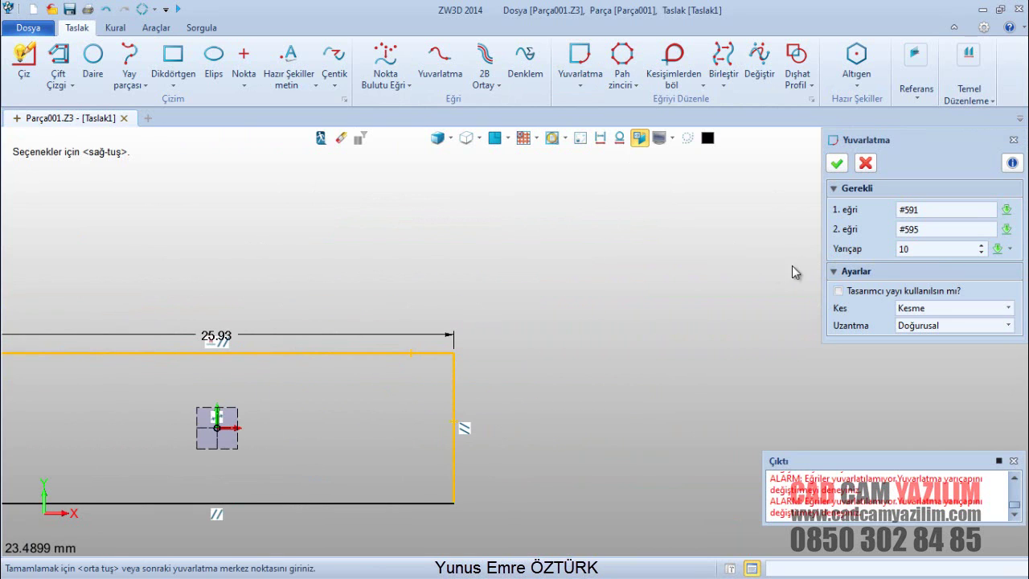
Preview the top-right corner fillet at radius 5, and create it with a radius of 3
{"action": "left_click", "coordinate": [911, 251]}
{"action": "type", "text": "5"}
{"action": "key", "text": "Return"}
{"action": "scroll", "coordinate": [535, 380], "scroll_direction": "up", "scroll_amount": 3}
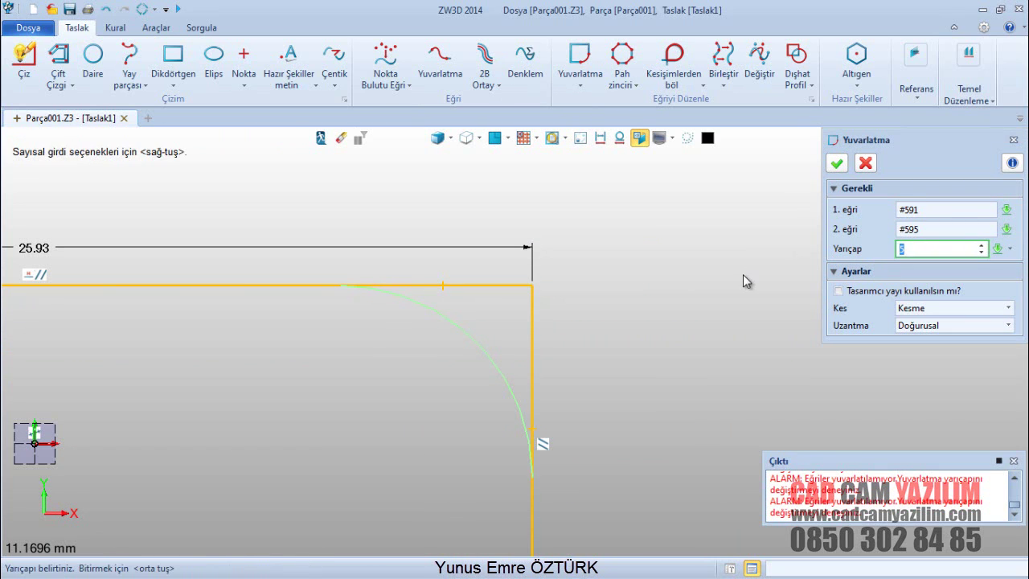
{"action": "type", "text": "3"}
{"action": "left_click", "coordinate": [838, 164]}
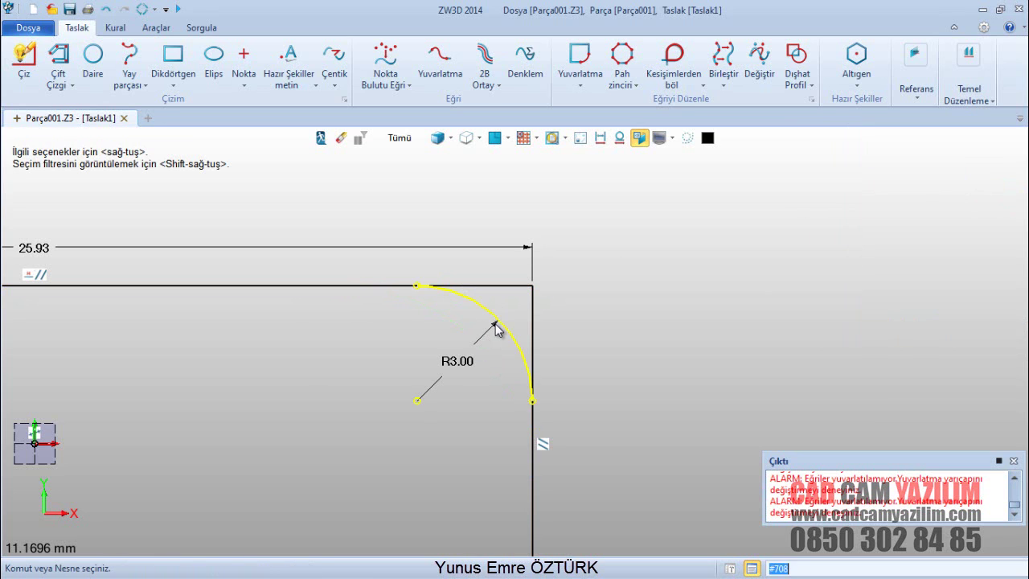
Using Kesişimlerden böl, split the top edge, the fillet arc and the right edge where they meet each other
{"action": "left_click", "coordinate": [583, 85]}
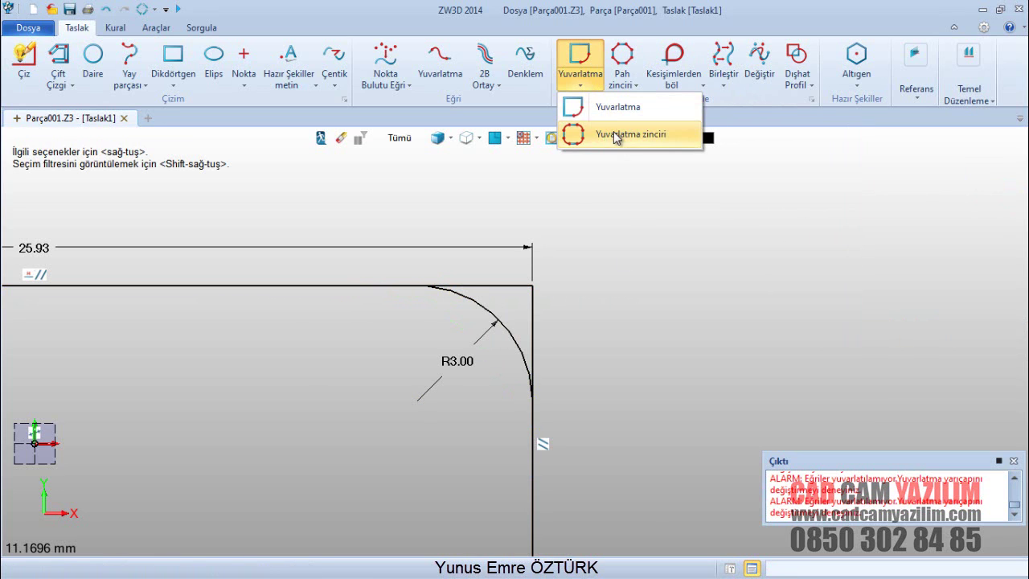
{"action": "left_click", "coordinate": [699, 85]}
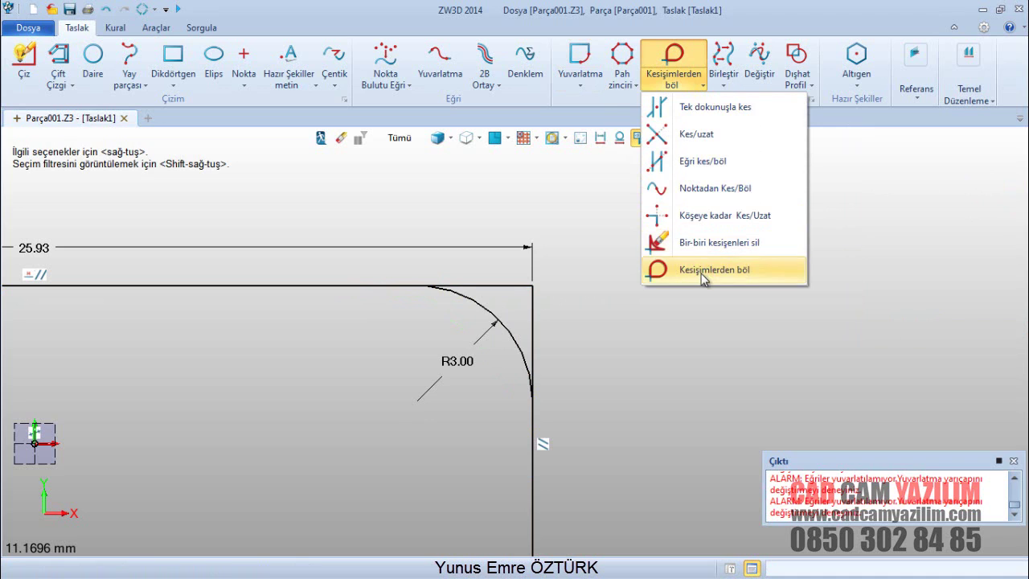
{"action": "left_click", "coordinate": [701, 271]}
{"action": "scroll", "coordinate": [526, 302], "scroll_direction": "up", "scroll_amount": 1}
{"action": "left_click", "coordinate": [504, 281]}
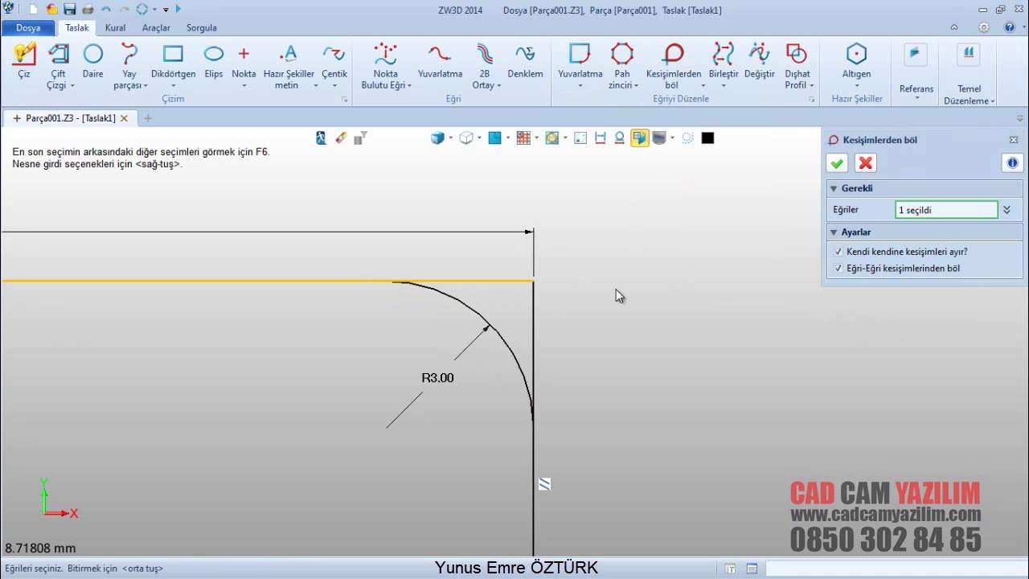
{"action": "left_click", "coordinate": [470, 311]}
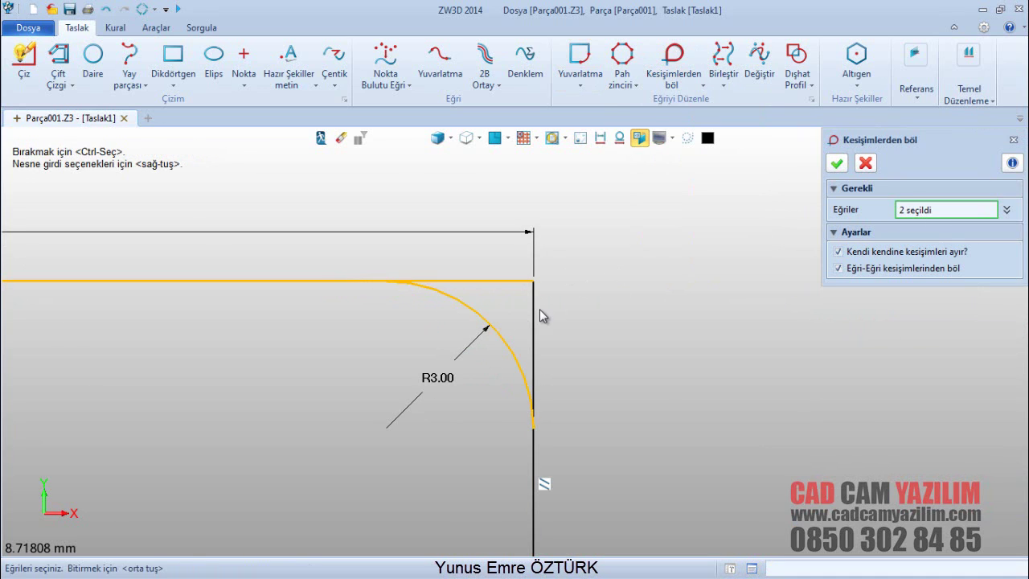
{"action": "left_click", "coordinate": [536, 309]}
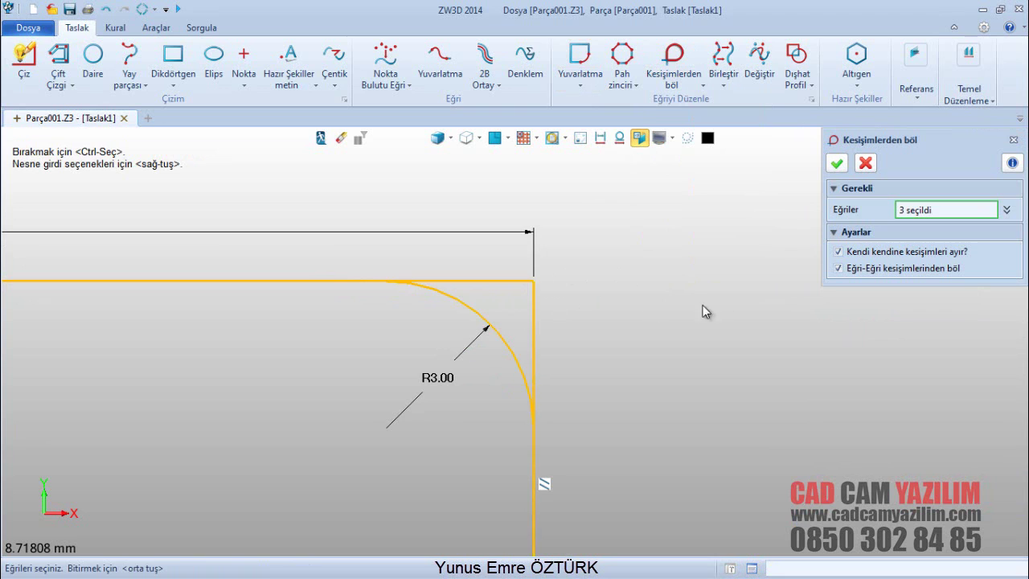
{"action": "left_click", "coordinate": [838, 165]}
{"action": "middle_click", "coordinate": [616, 274]}
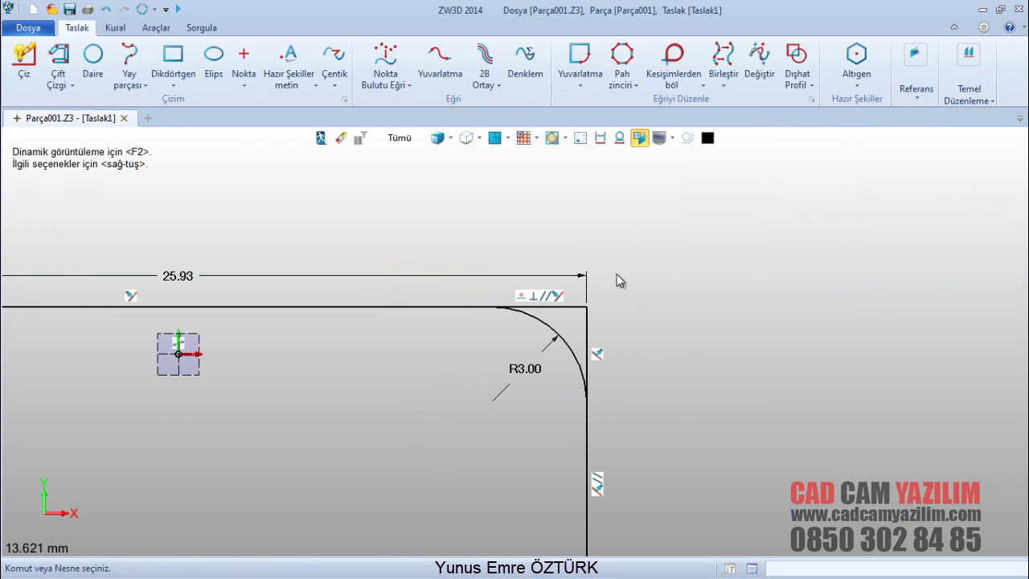
Examine the separate line segments and the arc around the rounded corner by selecting them one at a time
{"action": "scroll", "coordinate": [571, 318], "scroll_direction": "up", "scroll_amount": 1}
{"action": "left_click", "coordinate": [522, 307]}
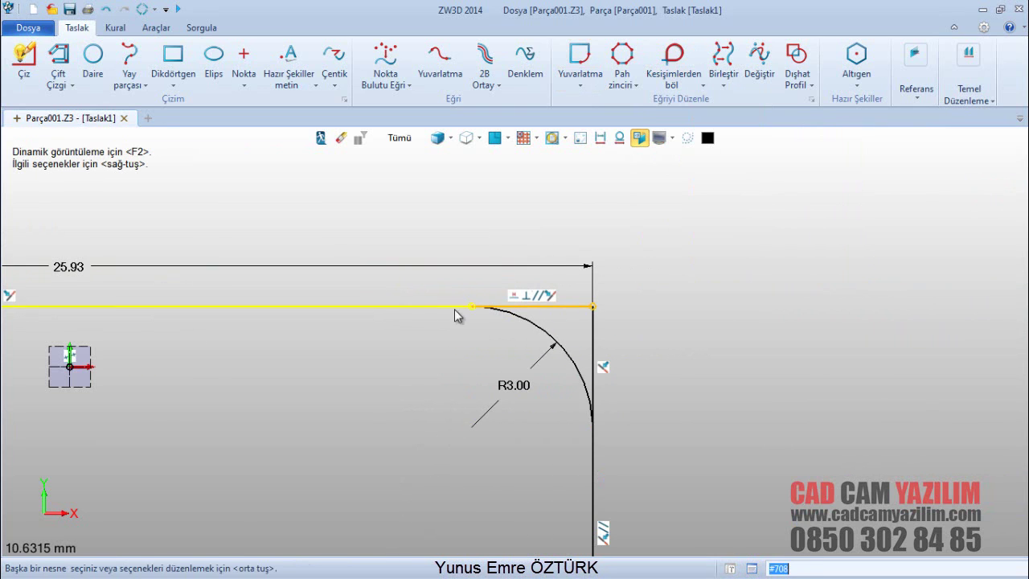
{"action": "left_click", "coordinate": [505, 313]}
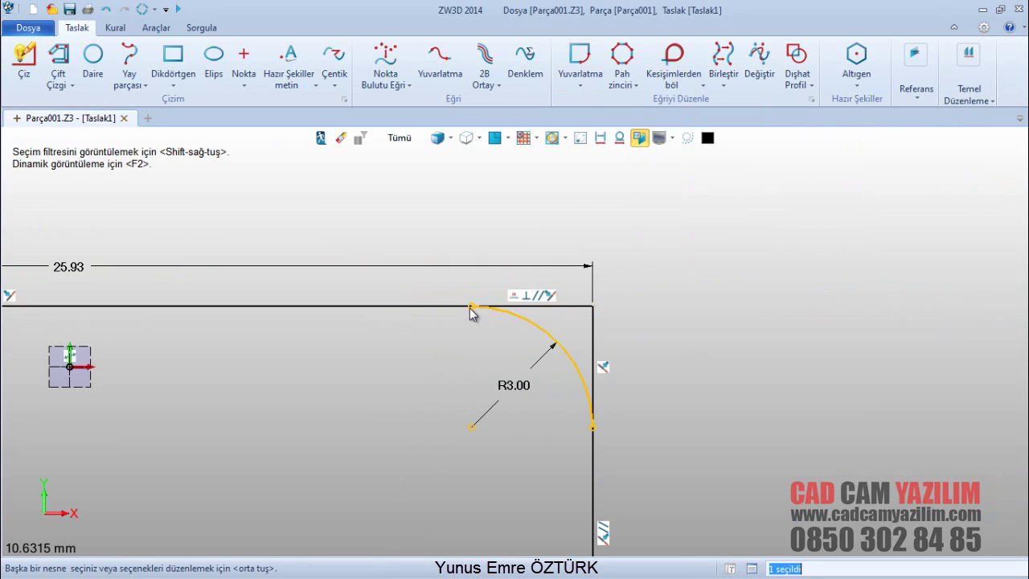
{"action": "left_click", "coordinate": [510, 302]}
{"action": "left_click", "coordinate": [511, 315]}
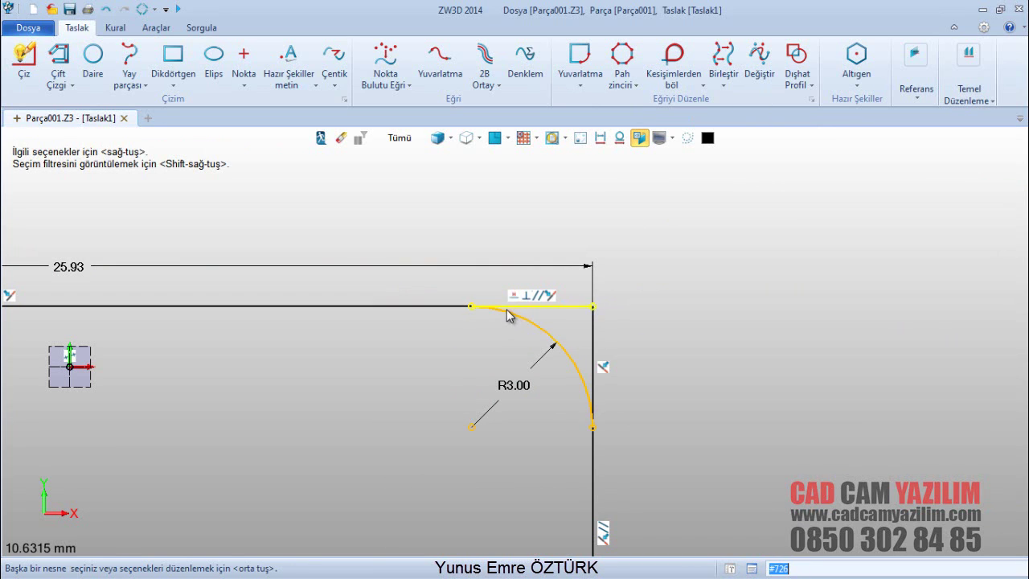
{"action": "left_click", "coordinate": [455, 312]}
{"action": "left_click", "coordinate": [419, 305]}
{"action": "left_click", "coordinate": [478, 330]}
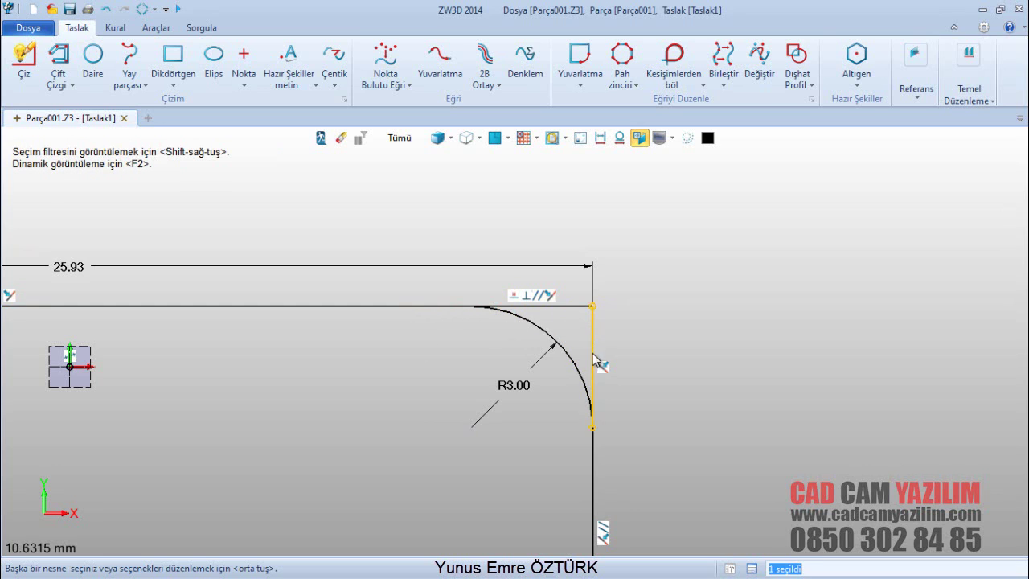
{"action": "left_click", "coordinate": [595, 378]}
{"action": "left_click", "coordinate": [579, 383]}
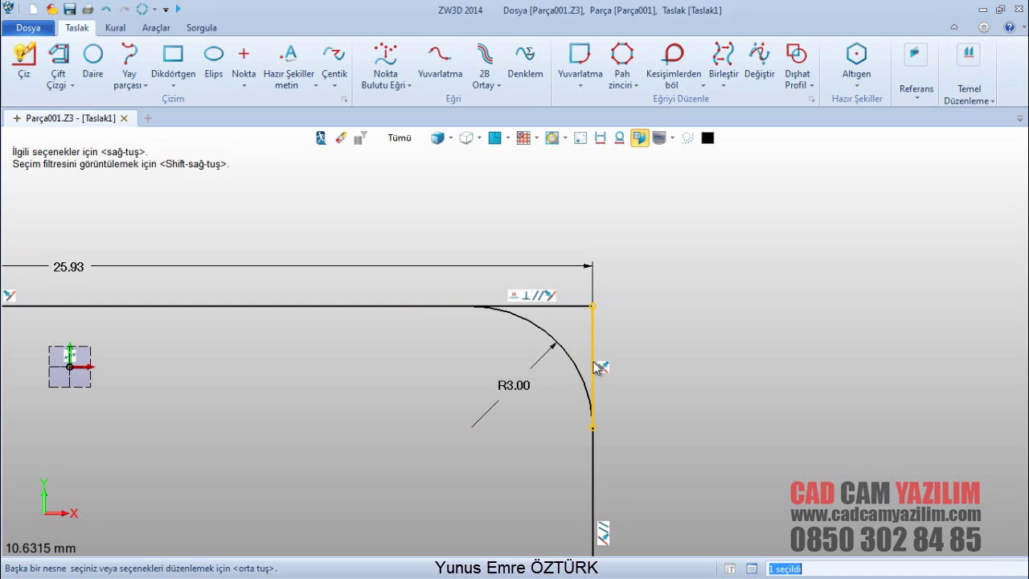
{"action": "left_click", "coordinate": [592, 350]}
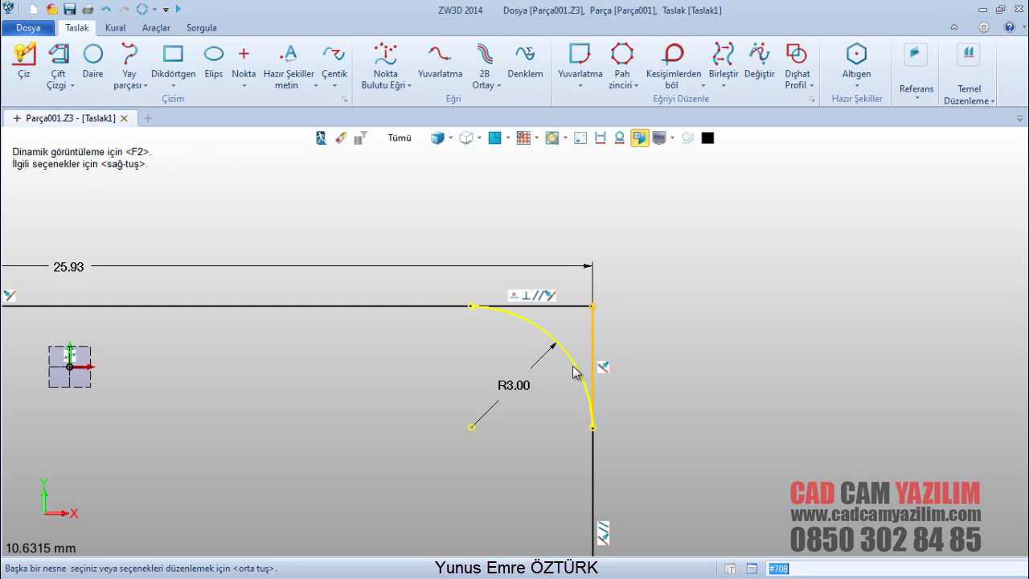
{"action": "left_click", "coordinate": [573, 366]}
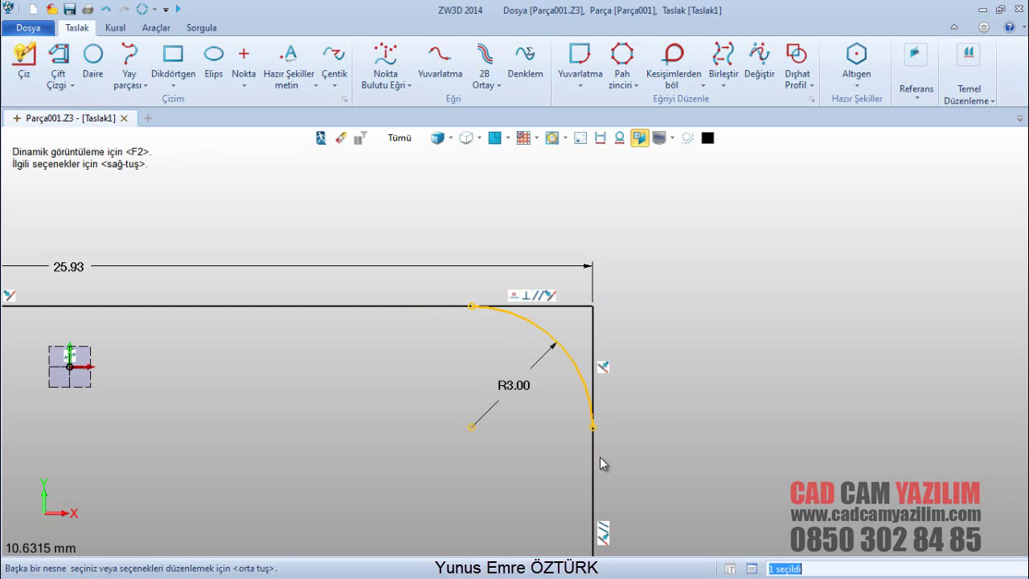
Using Bir-biri kesişenleri sil, remove the fillet arc and the two short corner segments it touches
{"action": "left_click", "coordinate": [674, 83]}
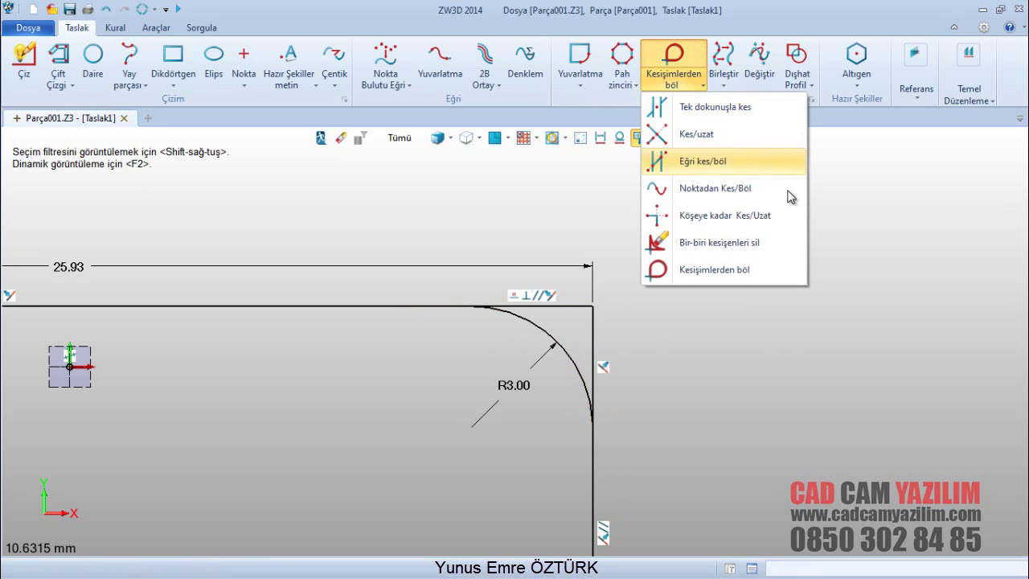
{"action": "left_click", "coordinate": [711, 243]}
{"action": "left_click_drag", "start_coordinate": [681, 364], "coordinate": [528, 286]}
{"action": "left_click", "coordinate": [837, 164]}
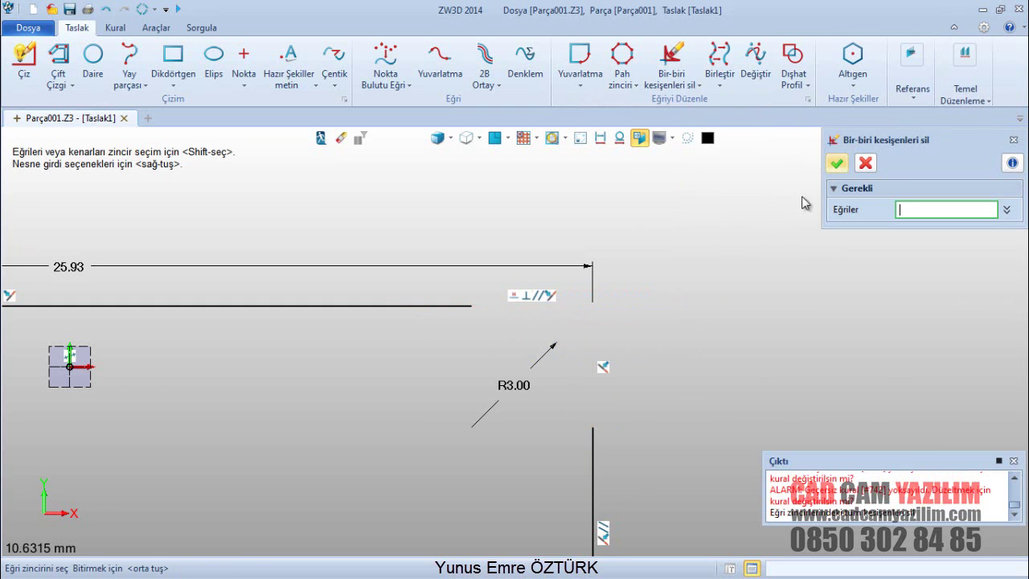
Try Bir-biri kesişenleri sil on the four remaining lines of the rectangle
{"action": "scroll", "coordinate": [696, 331], "scroll_direction": "down", "scroll_amount": 4}
{"action": "middle_click_drag", "start_coordinate": [697, 331], "coordinate": [623, 309]}
{"action": "left_click_drag", "start_coordinate": [642, 511], "coordinate": [96, 204]}
{"action": "left_click", "coordinate": [500, 140]}
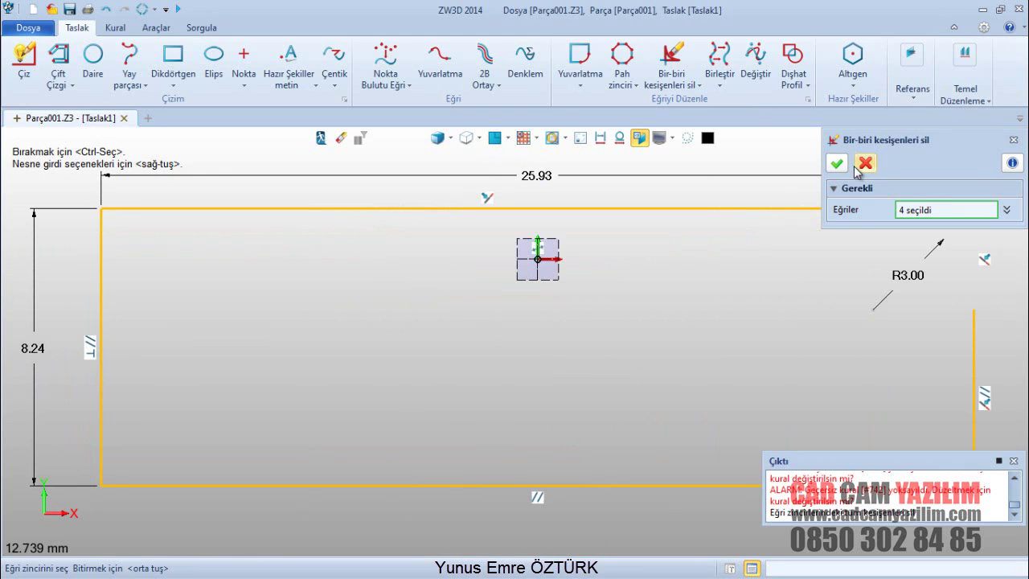
{"action": "left_click", "coordinate": [836, 163]}
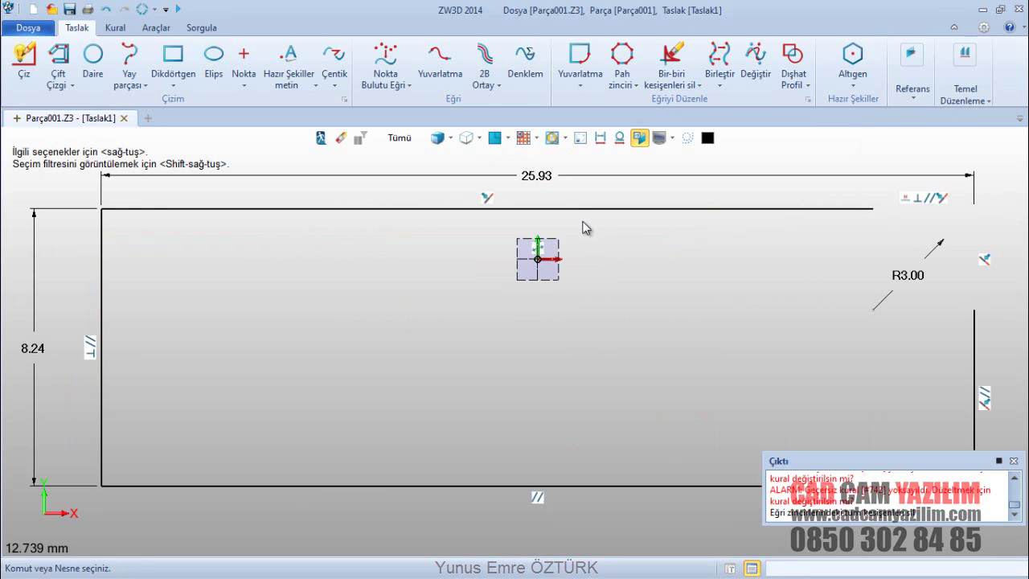